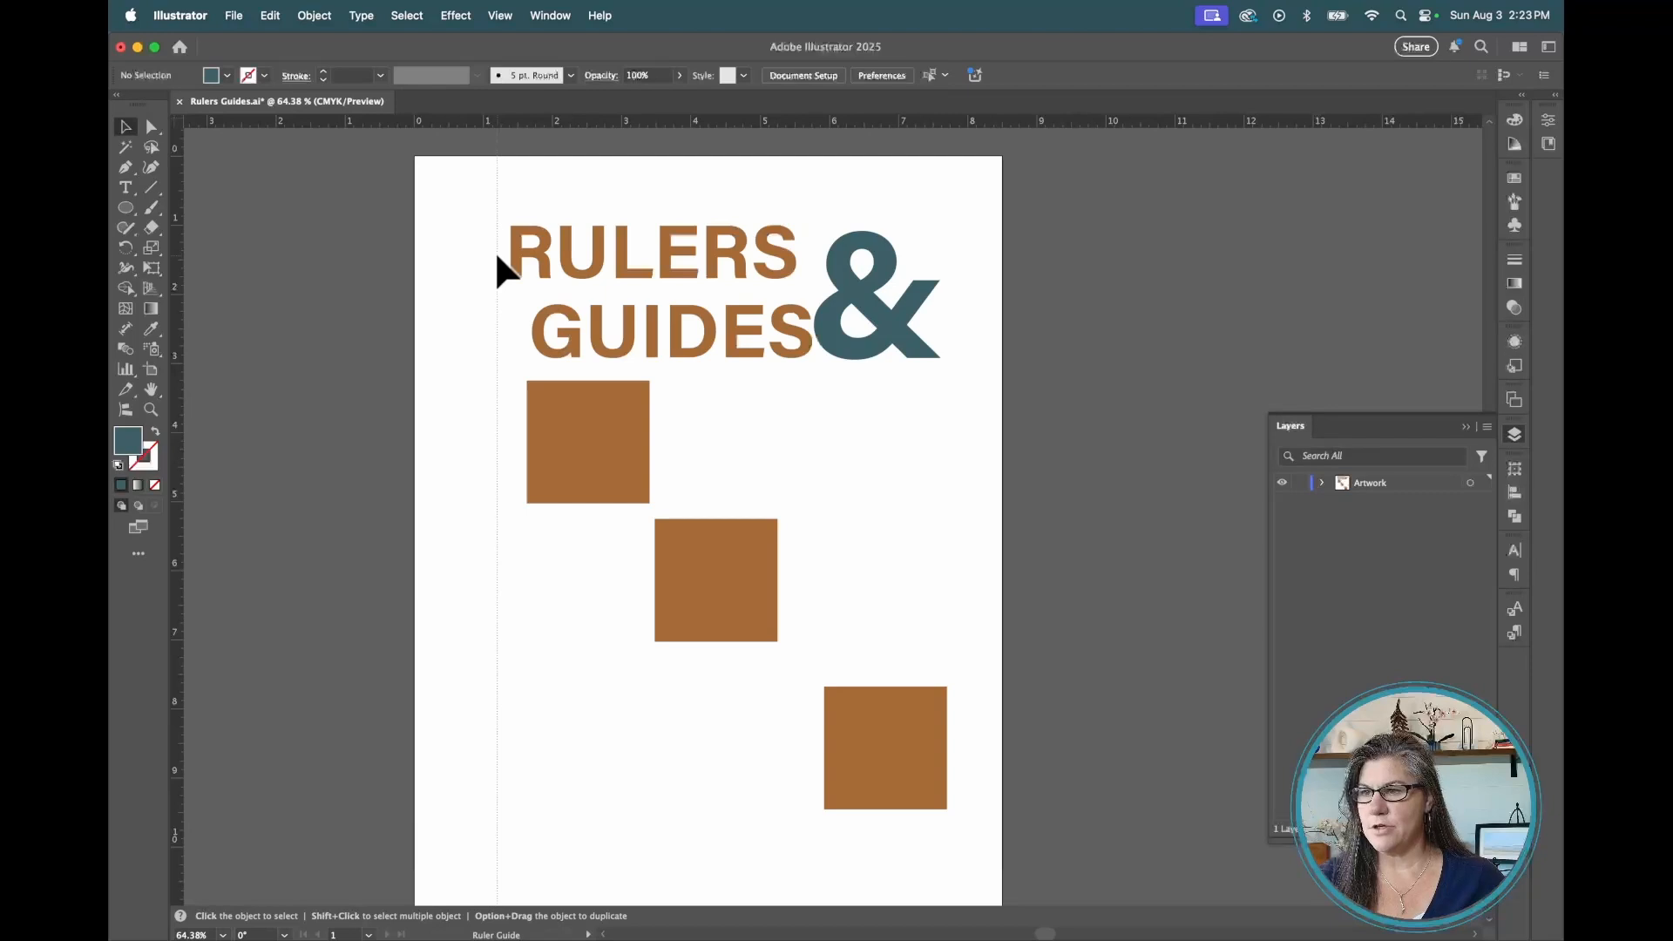
Add a horizontal guide near the top of the artboard and move the guides slightly down and right
drag(497, 257, 497, 257)
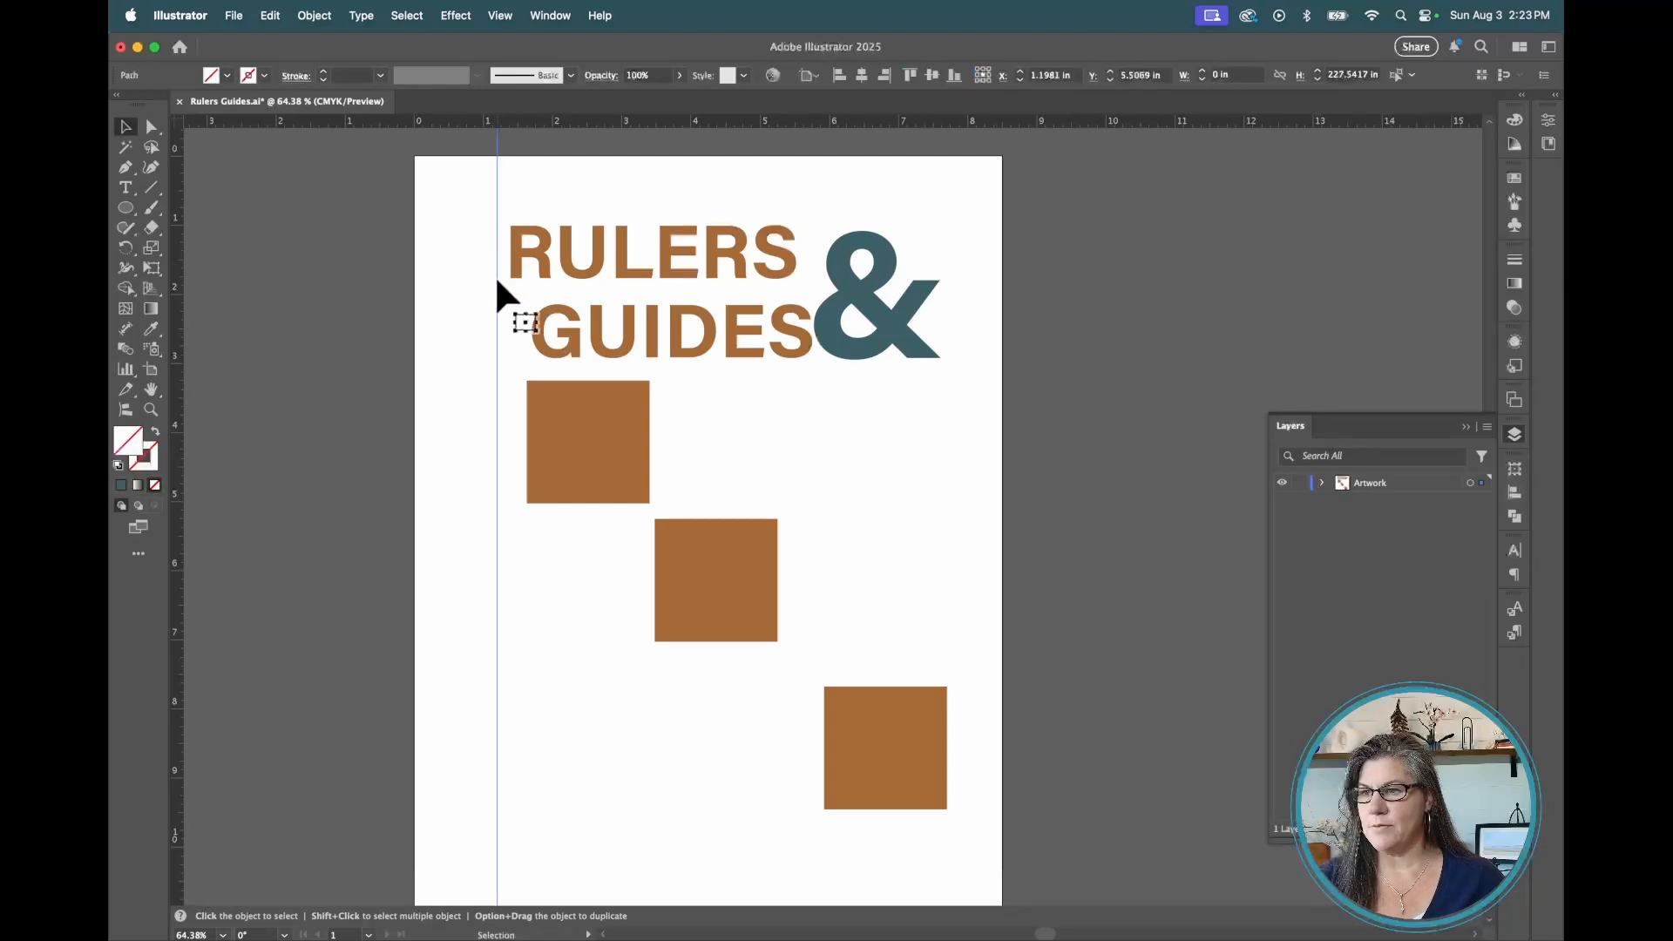
drag(533, 123, 480, 209)
click(465, 177)
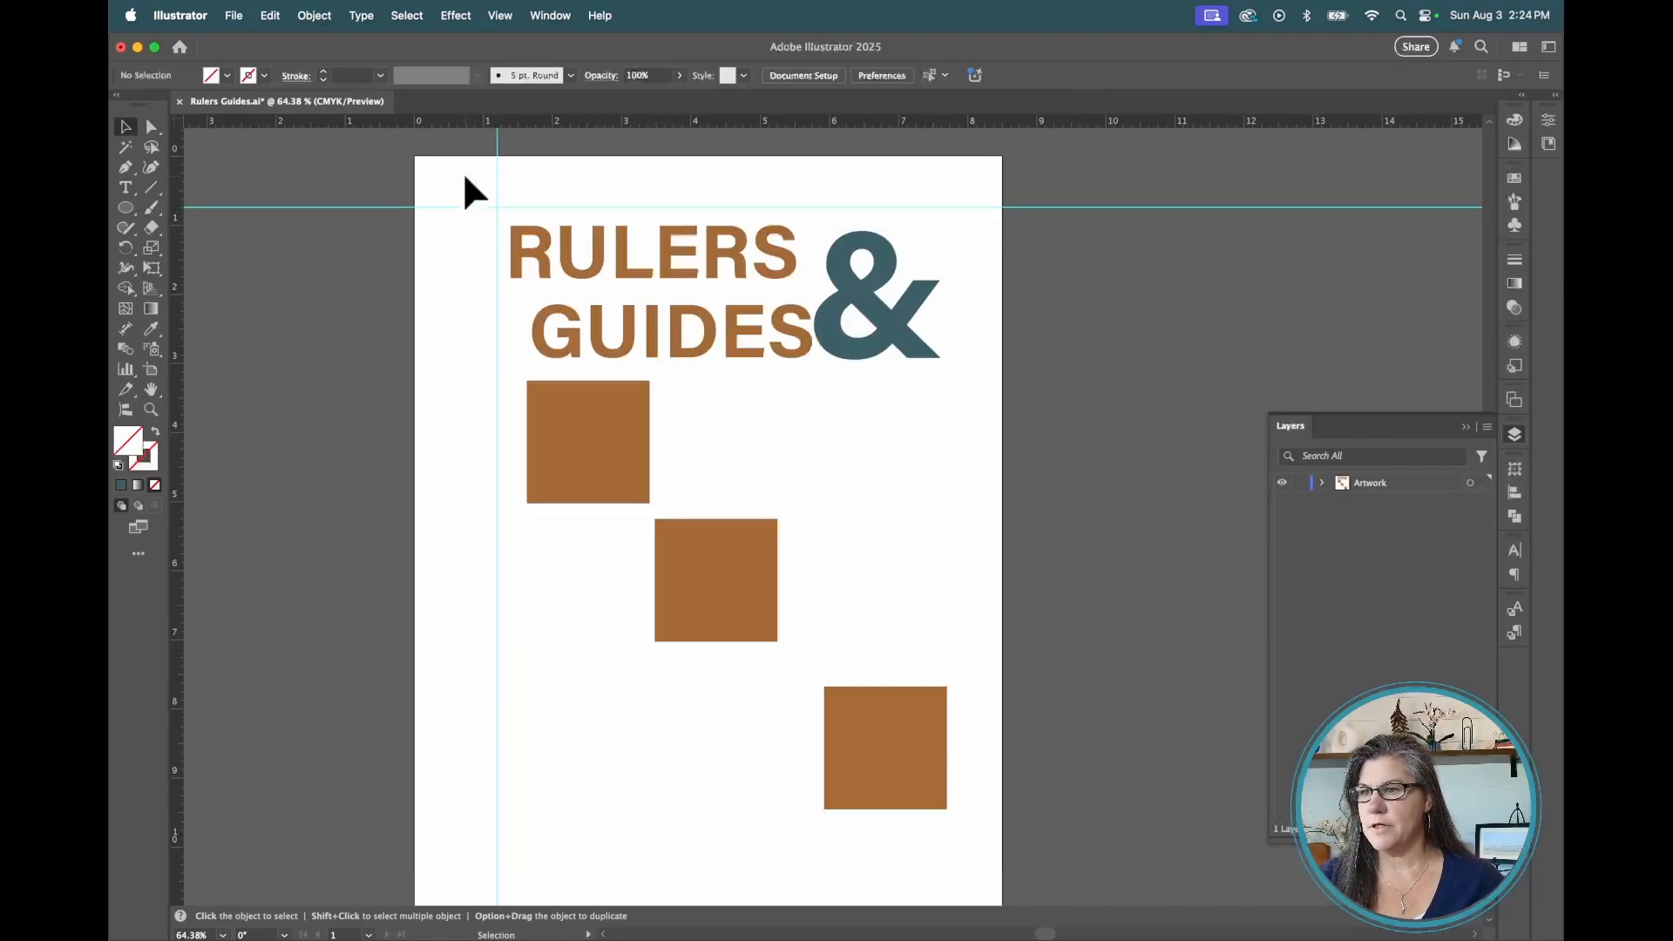
click(498, 208)
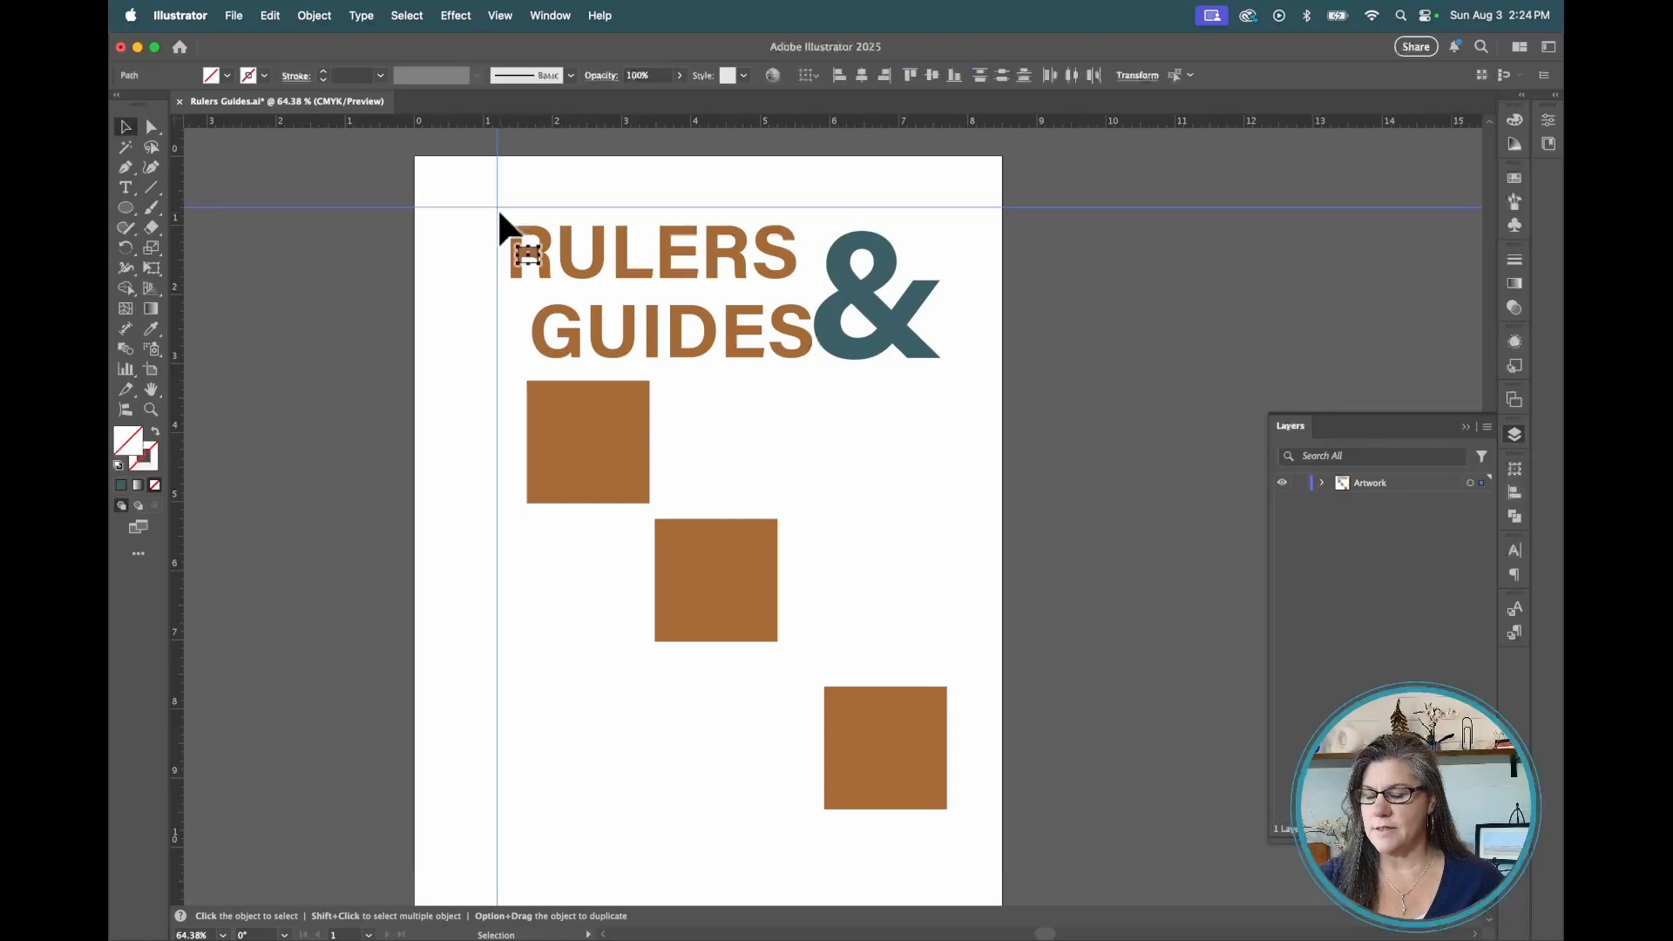
drag(499, 207, 510, 224)
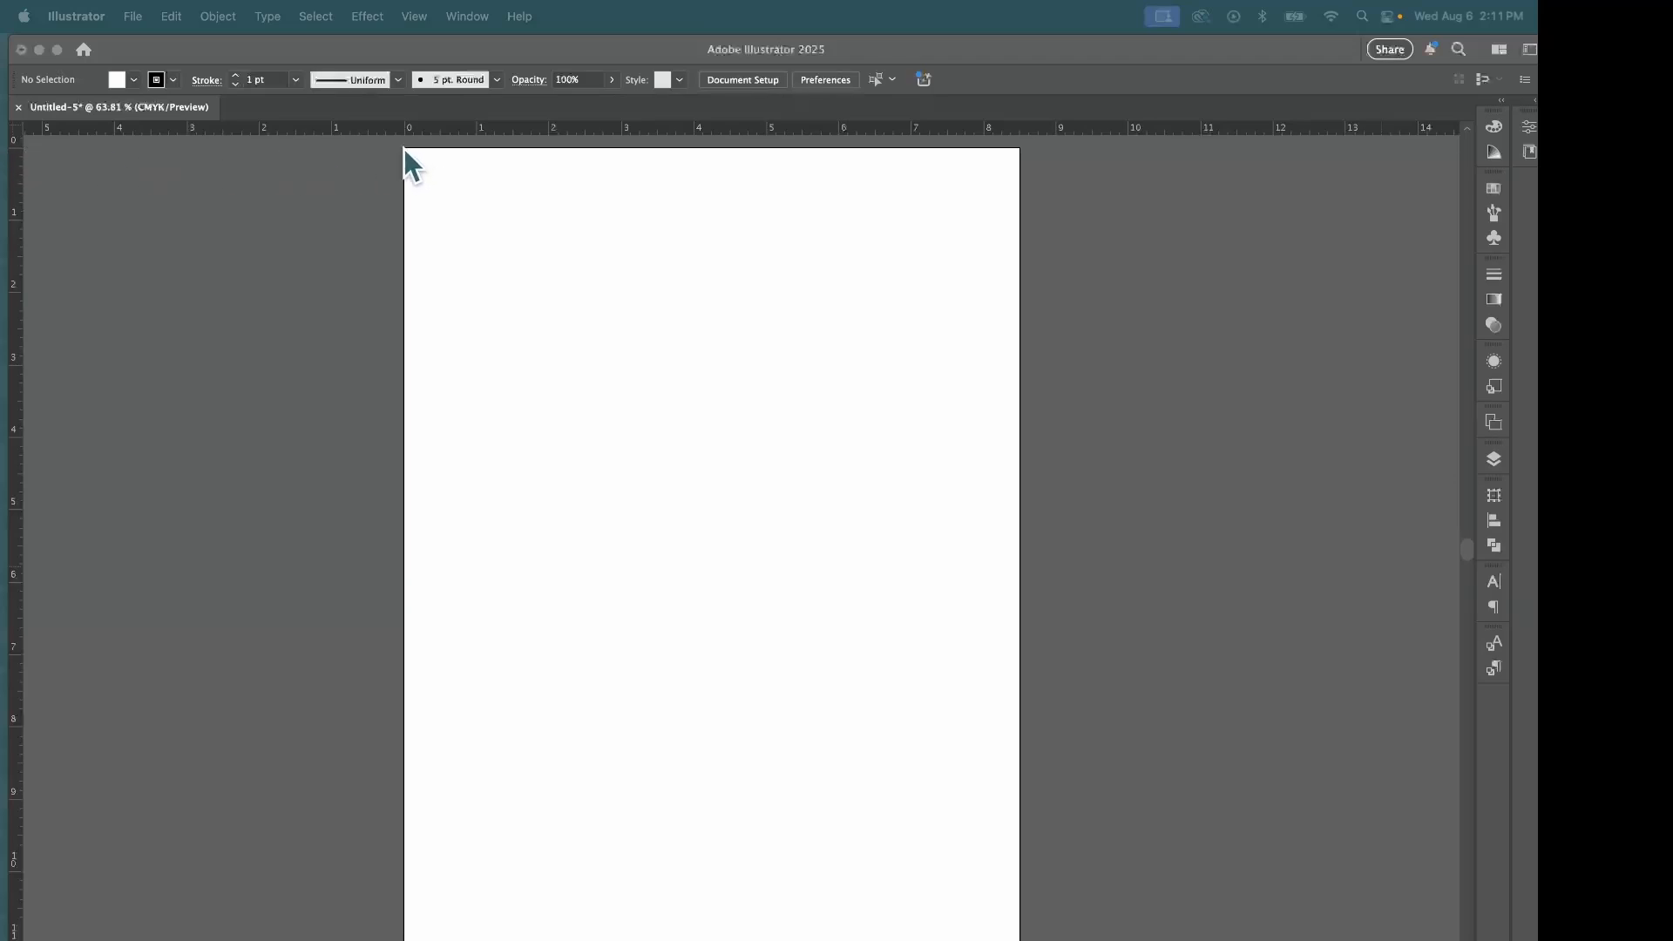
Move the ruler origin onto the artboard, then reset it to the default position
click(18, 132)
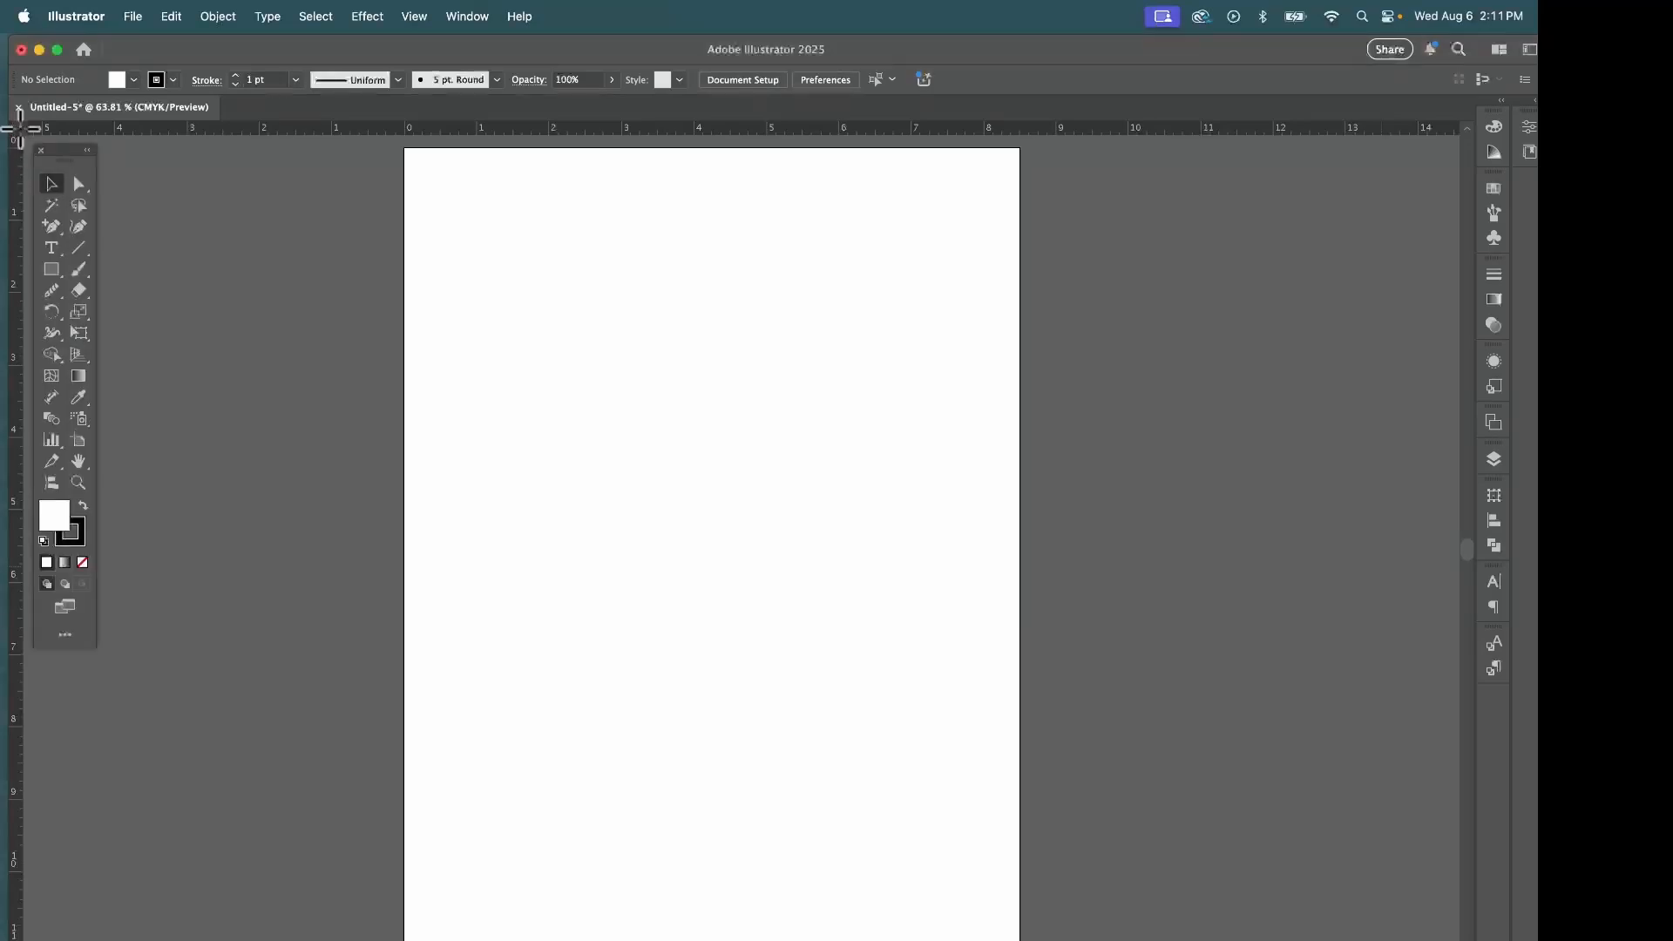
drag(20, 129, 476, 224)
double_click(17, 129)
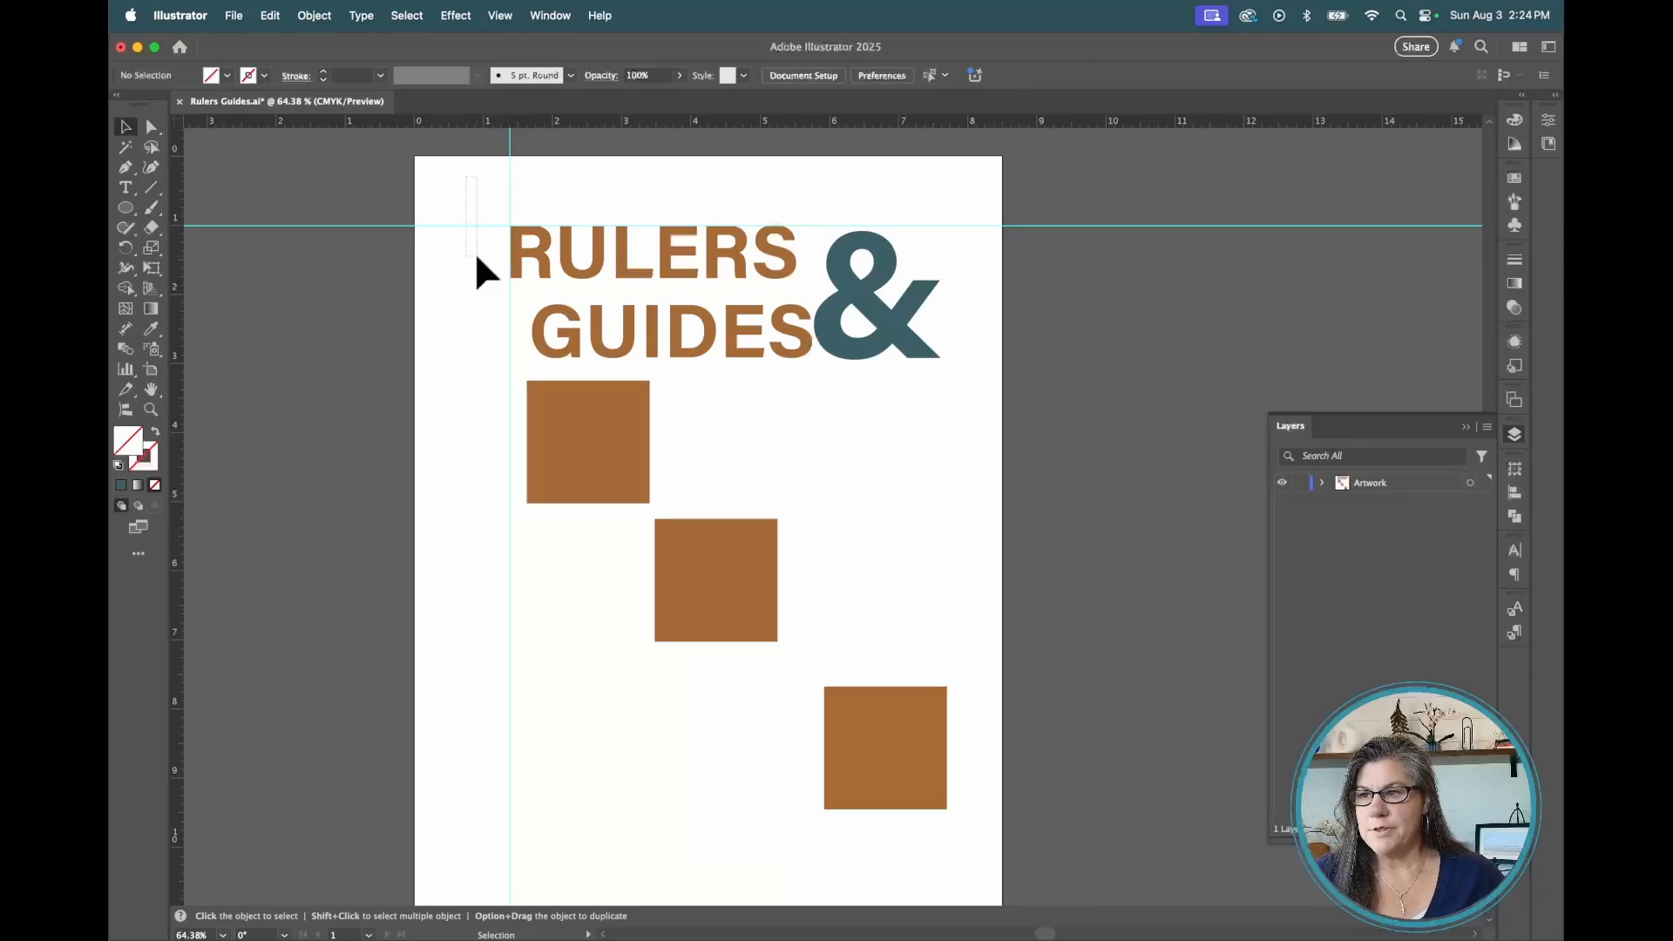
Select and delete all the existing ruler guides
key(Delete)
drag(489, 175, 558, 198)
key(Delete)
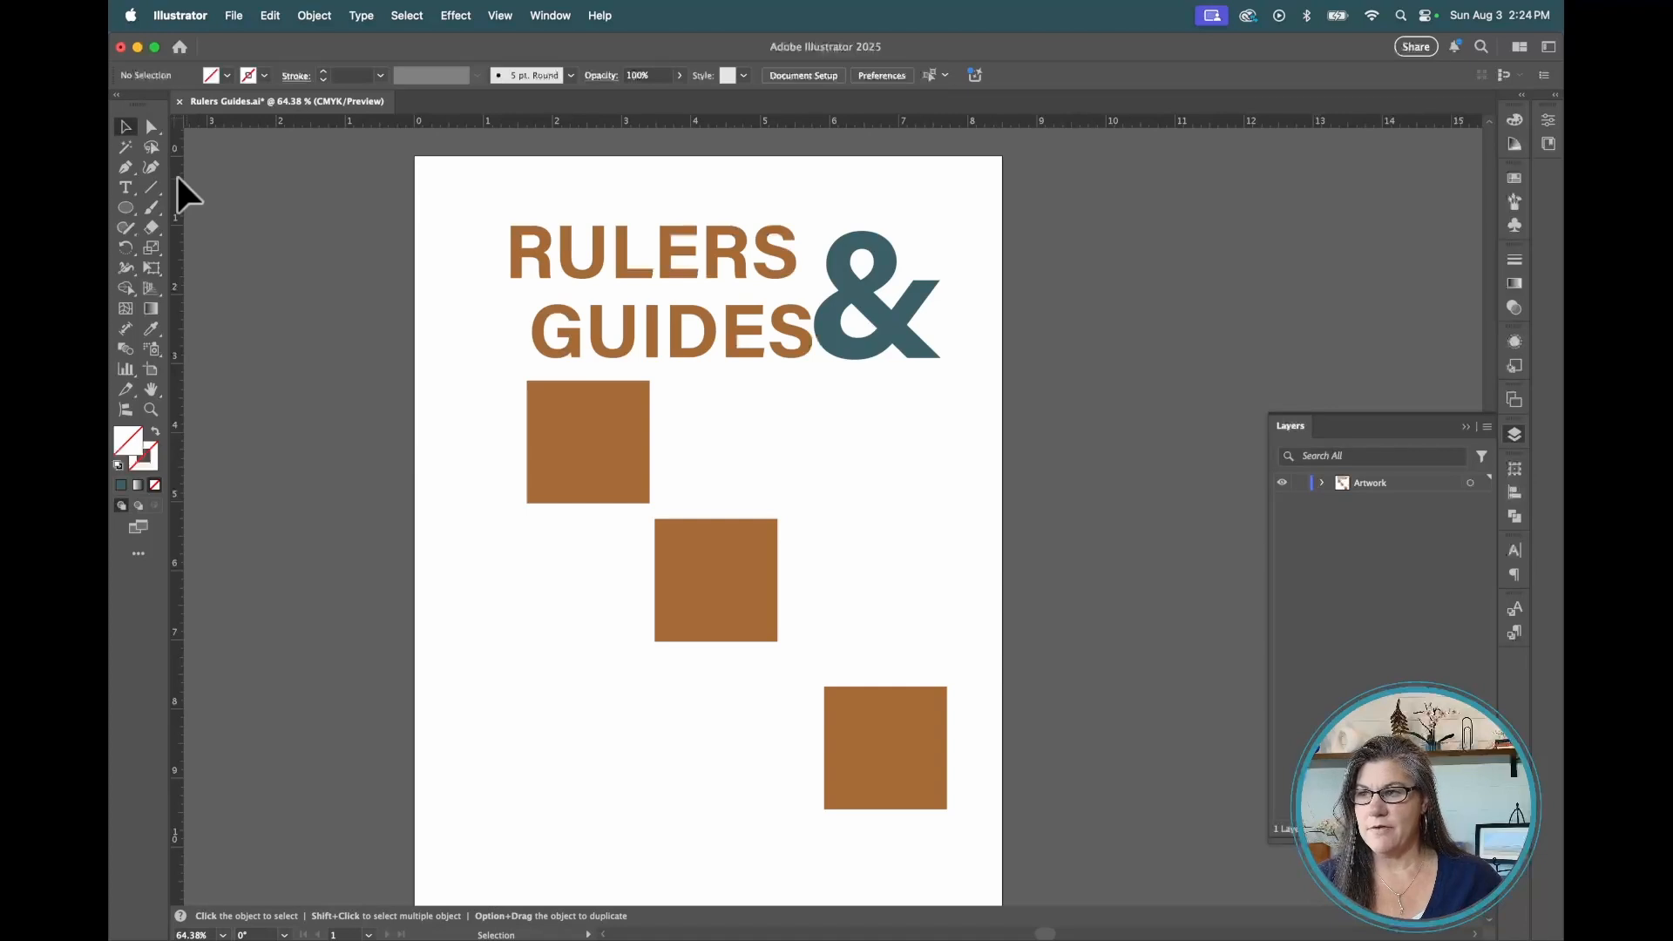
Add a vertical guide from the ruler and set its X position to 1 in
drag(177, 177, 183, 179)
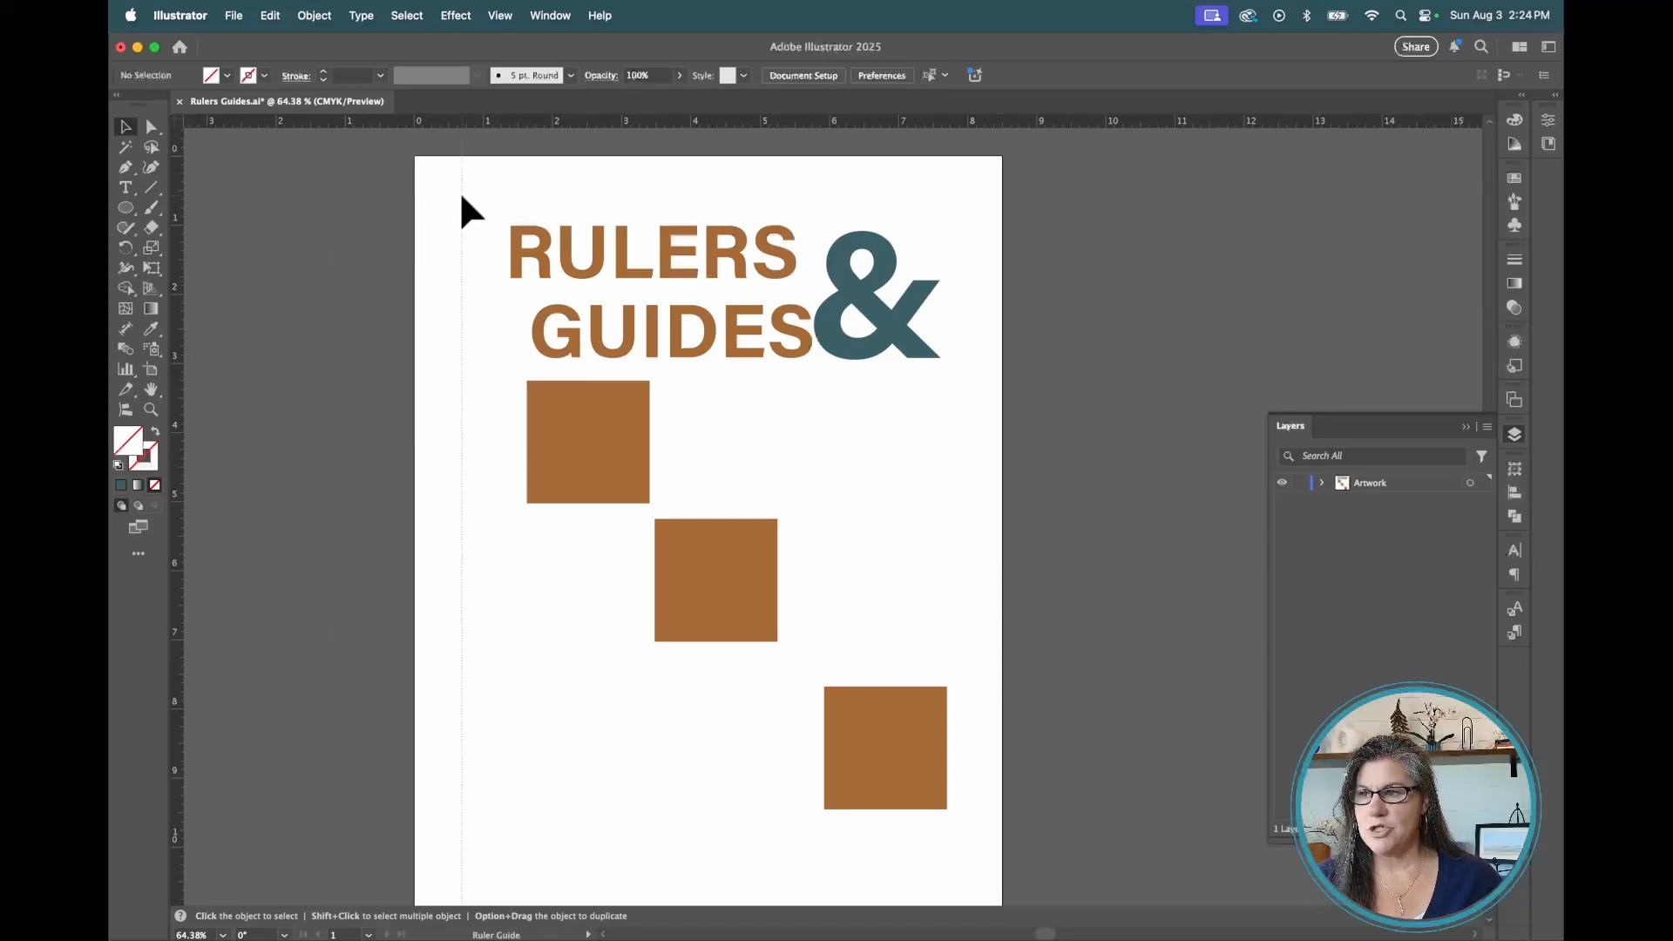
drag(462, 196, 476, 195)
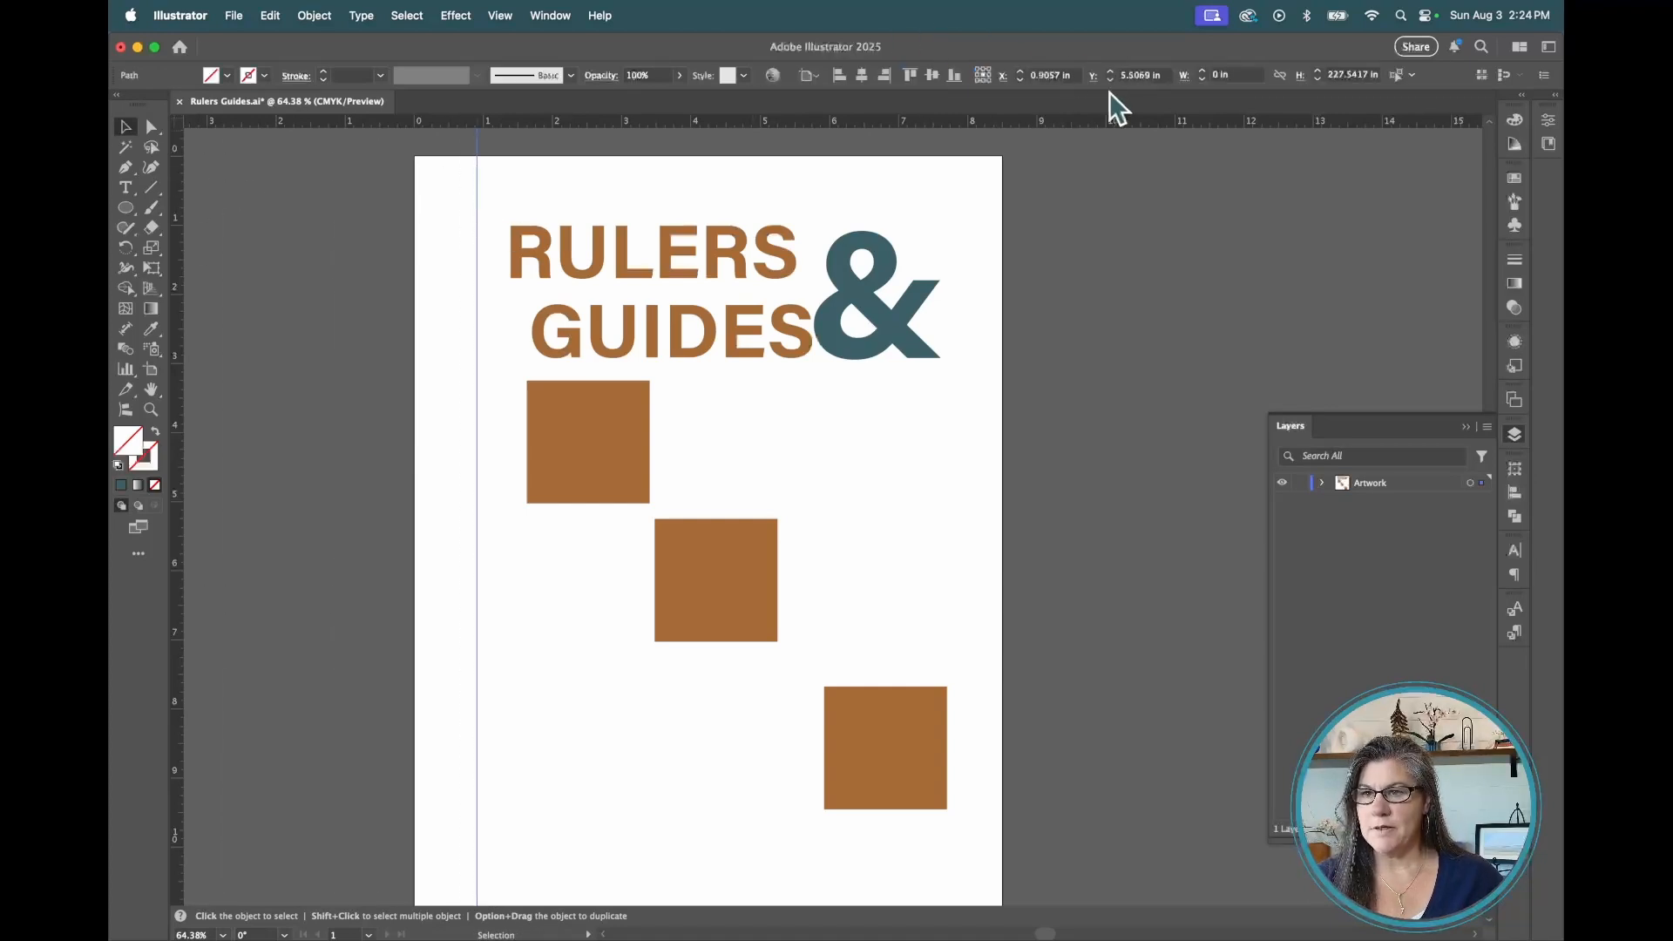
double_click(1044, 77)
text(1)
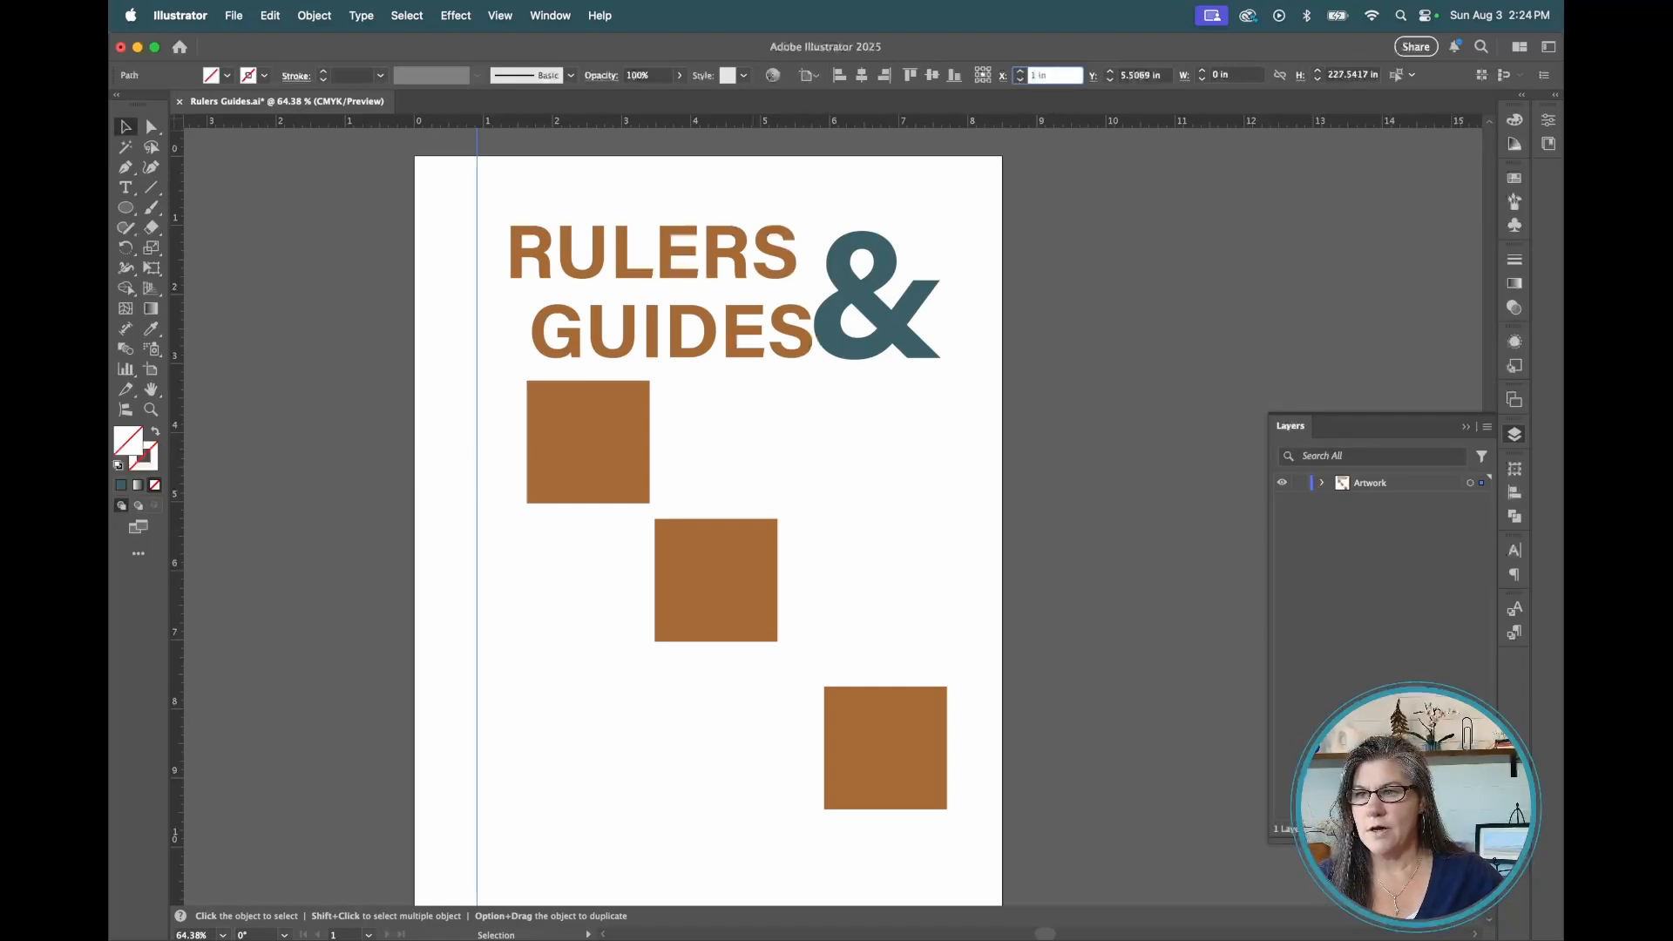
key(Return)
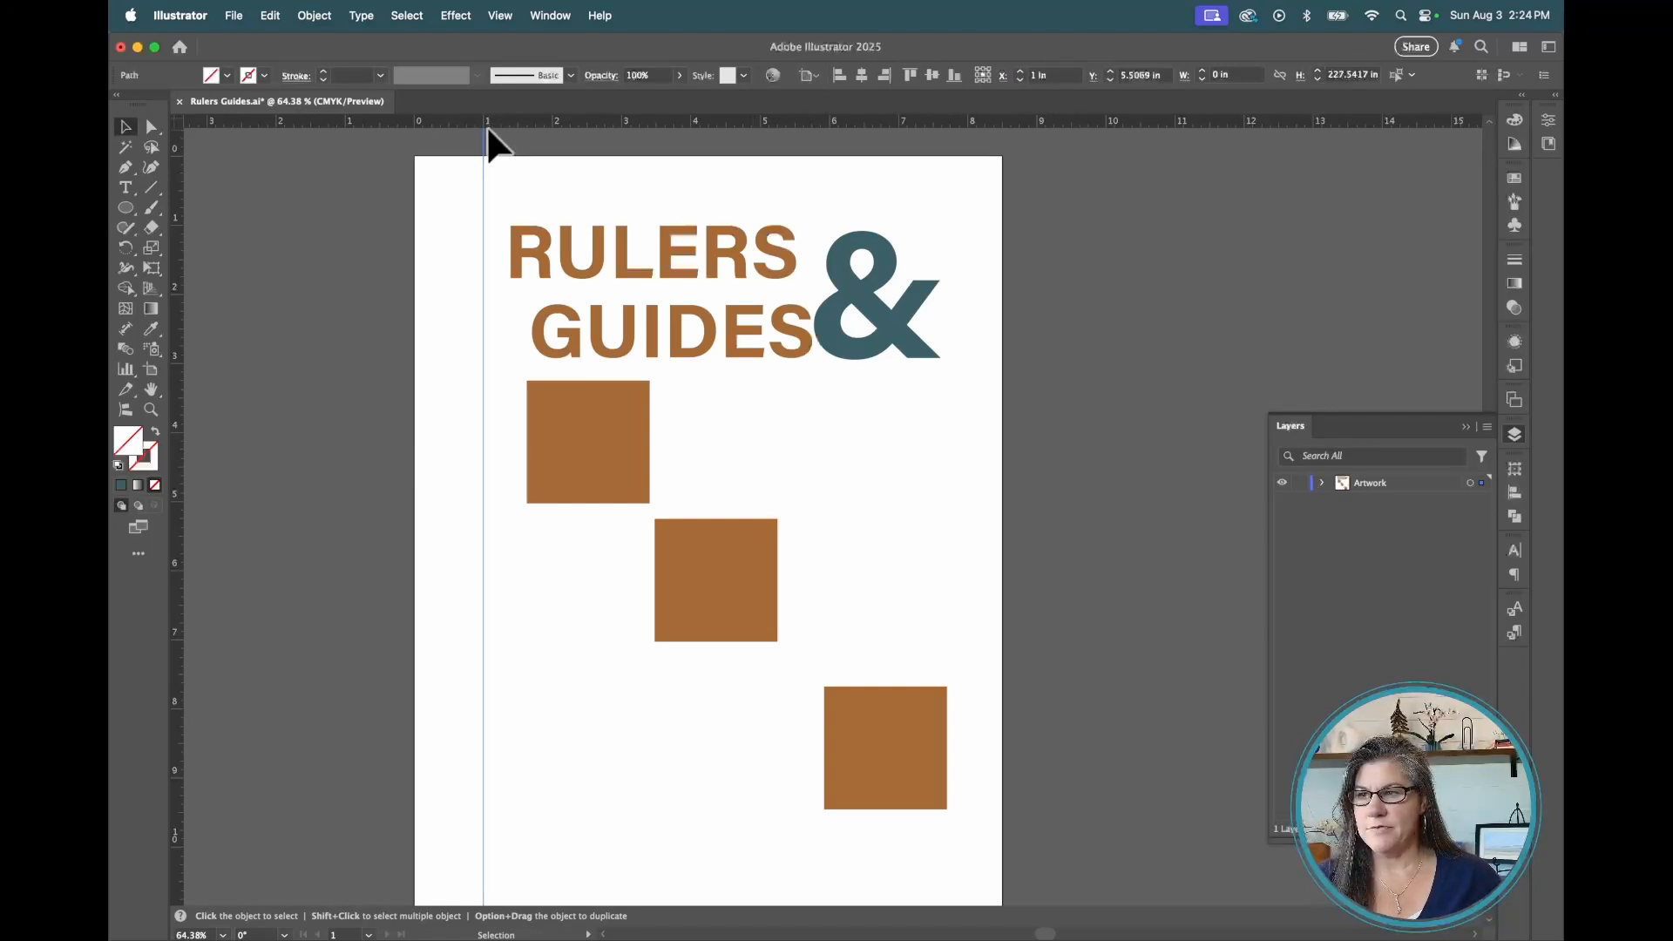
Add a horizontal guide from the ruler and set its Y position to 1 in
drag(486, 123, 520, 188)
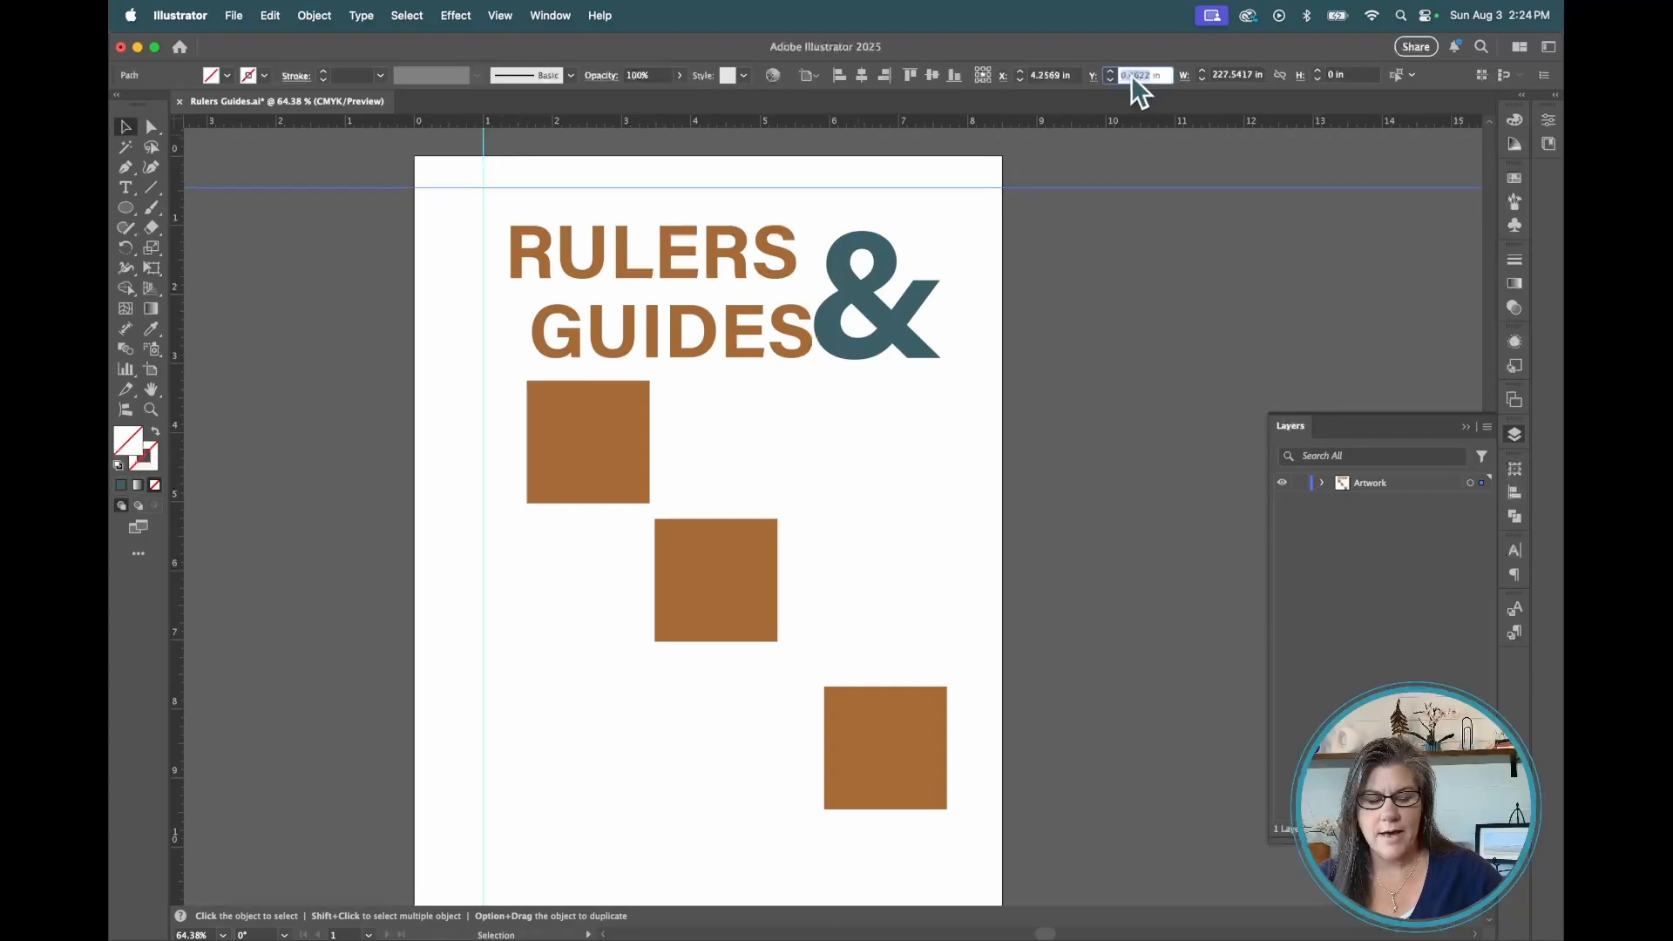
text(1)
key(Return)
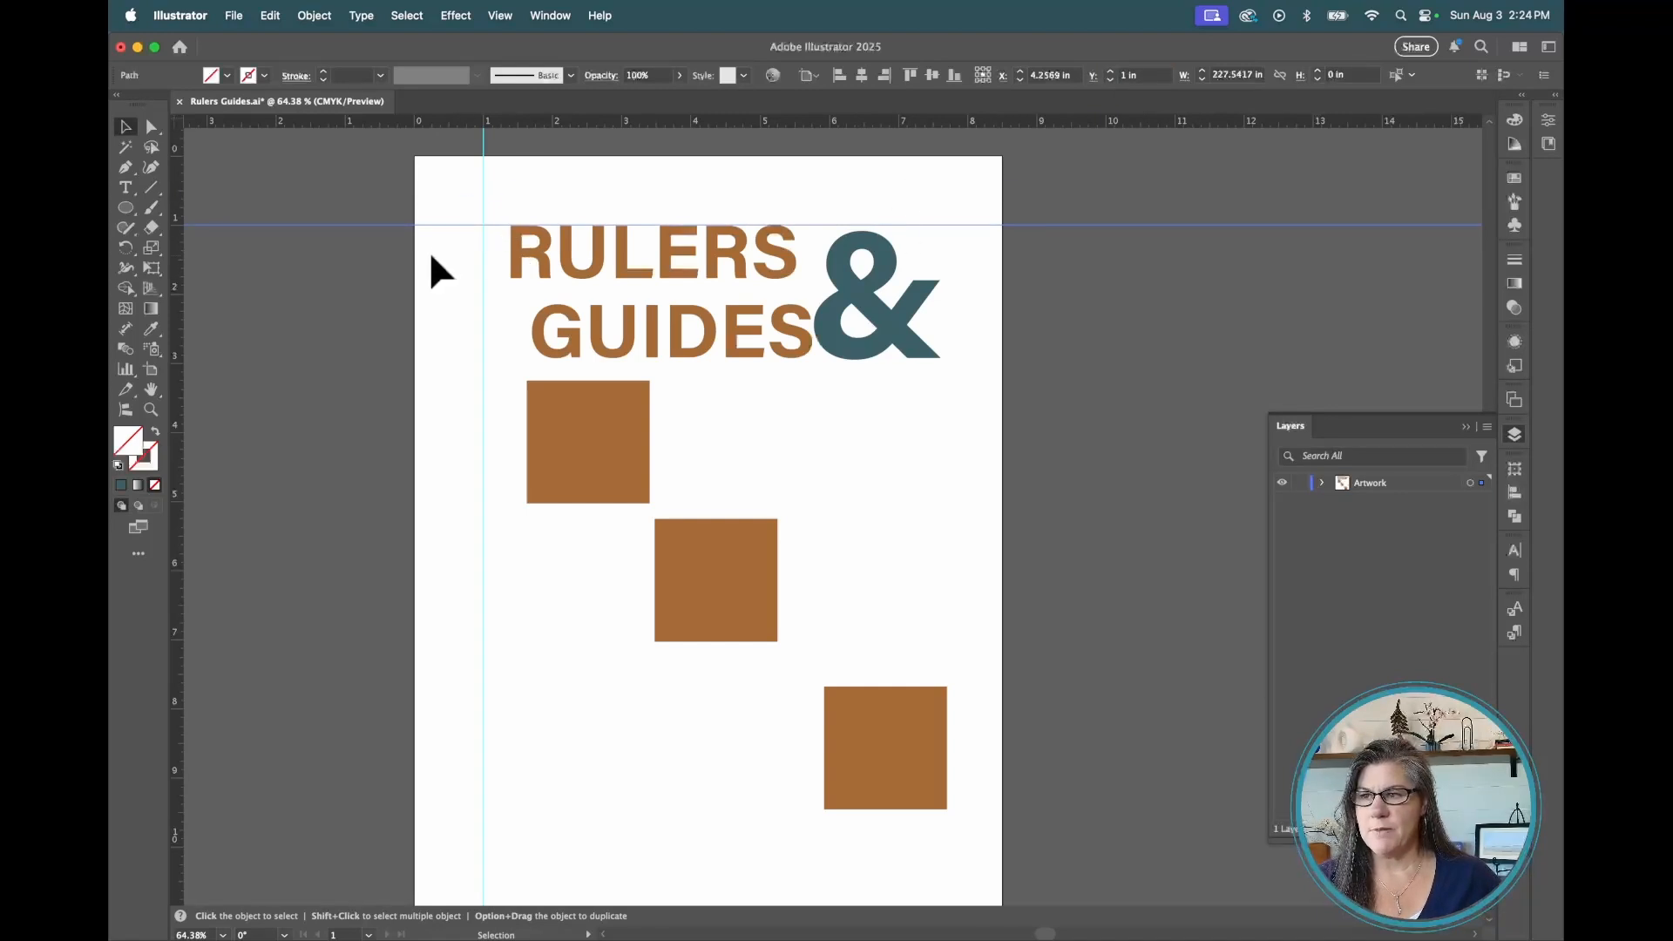
Zoom in to check the RULERS text against the guides, then fit the artboard in the window
scroll(430, 269, up, 2)
click(562, 271)
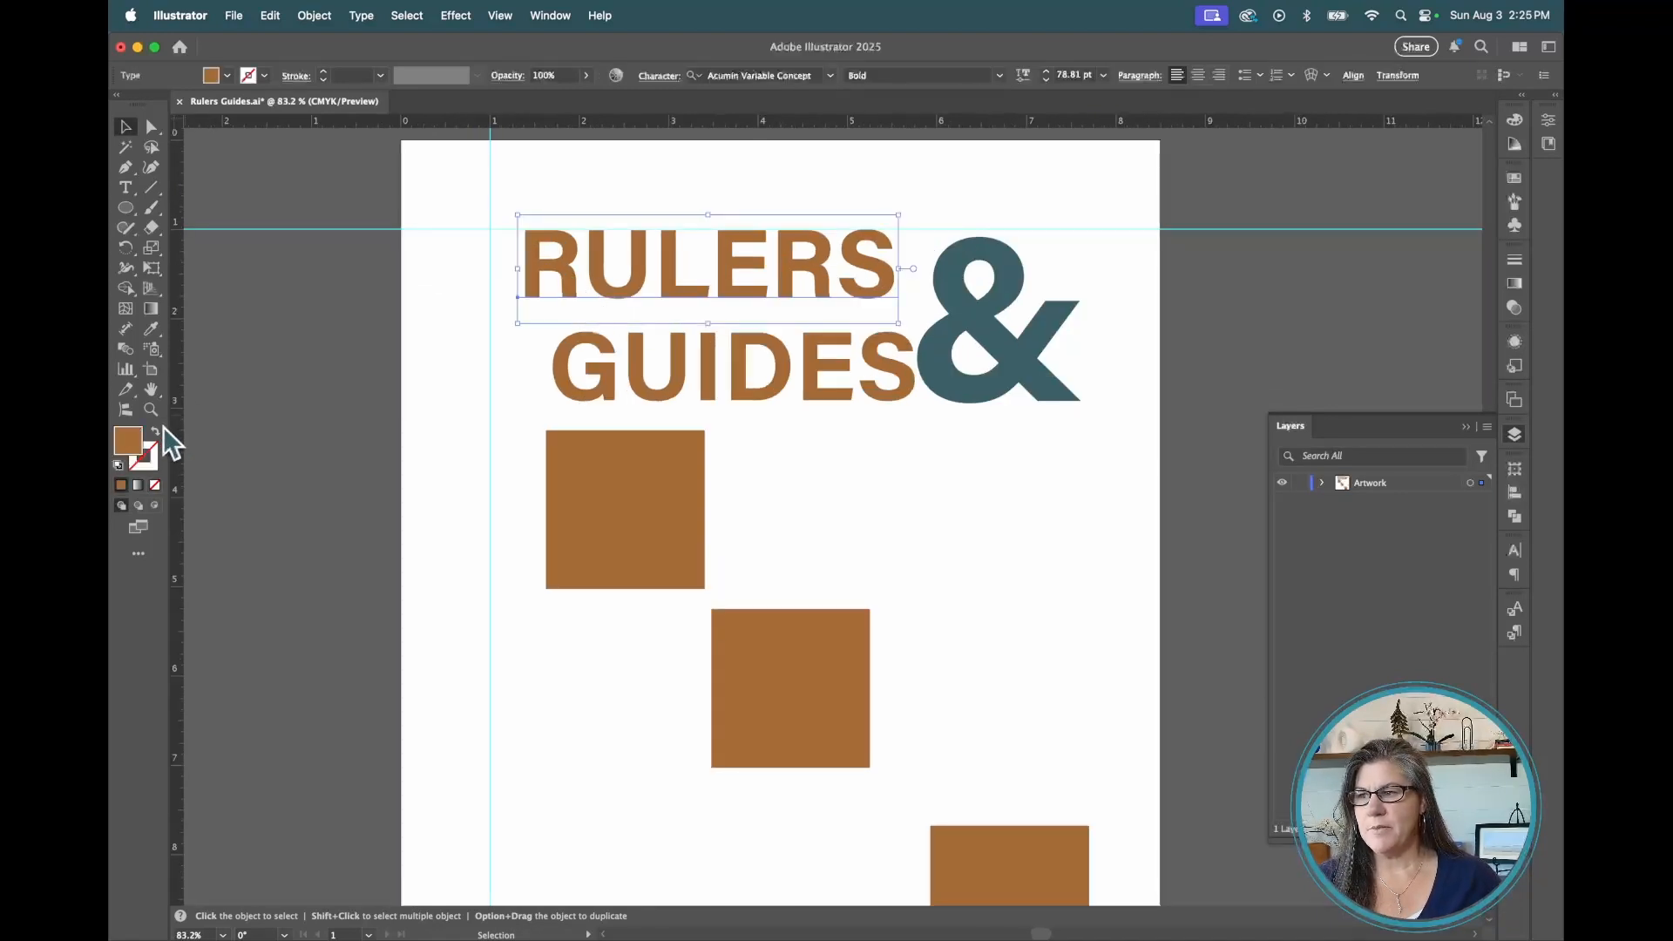
drag(470, 224, 792, 351)
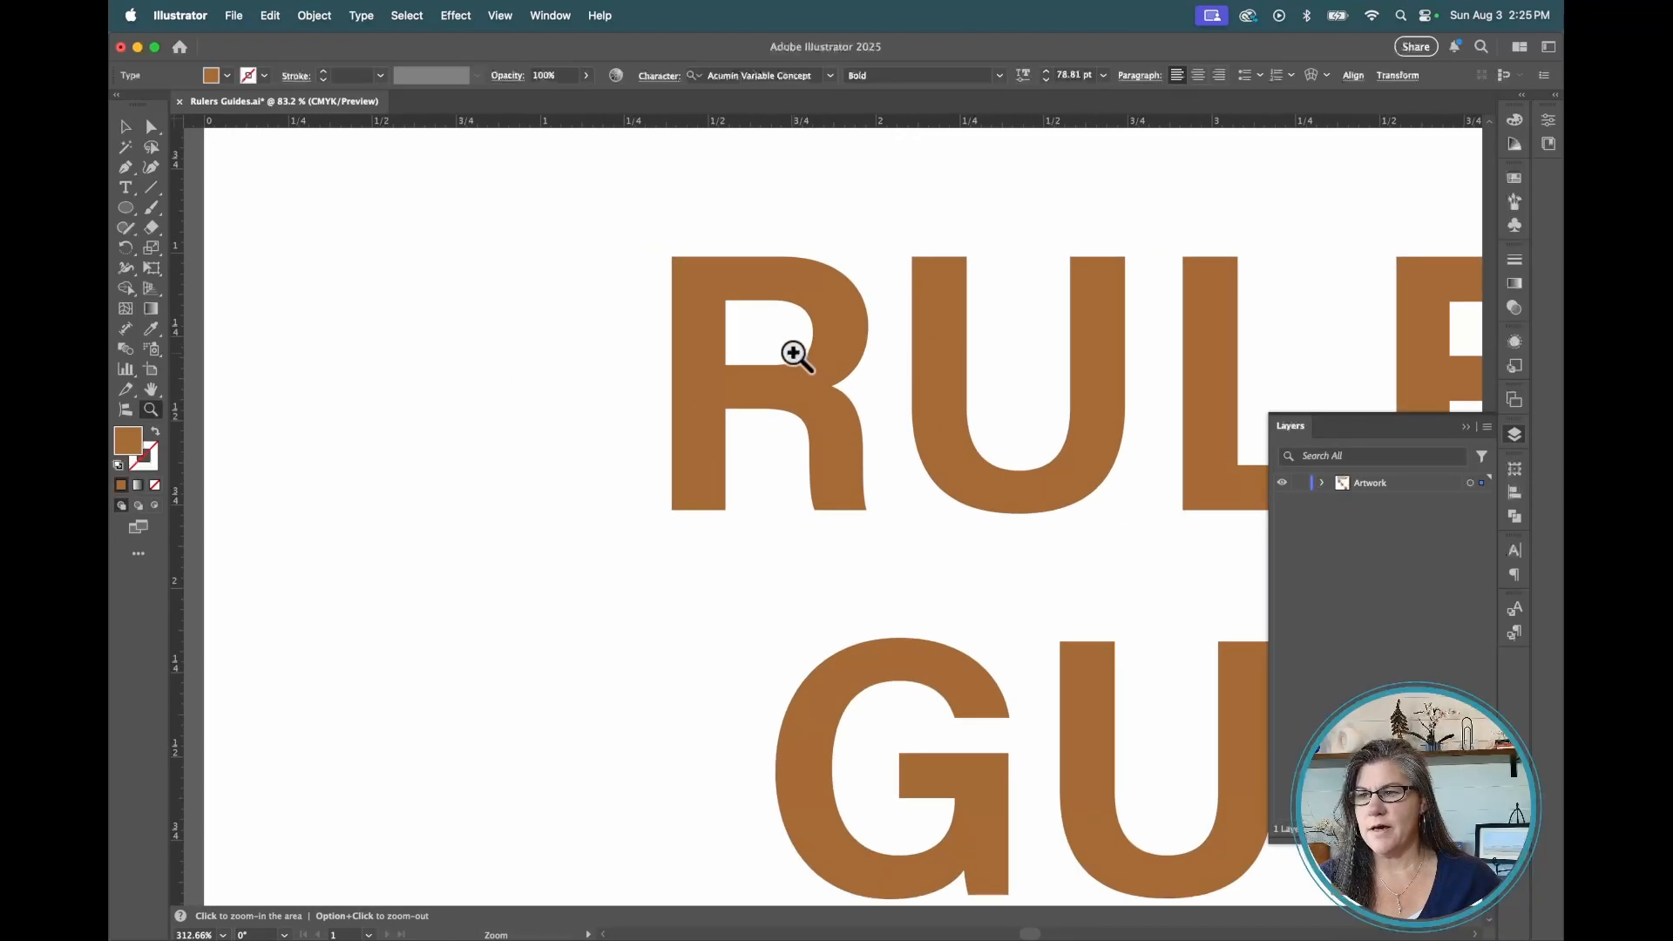
click(225, 162)
key(super+0)
Review the guide color and style options in the Guides & Grid preferences
click(181, 15)
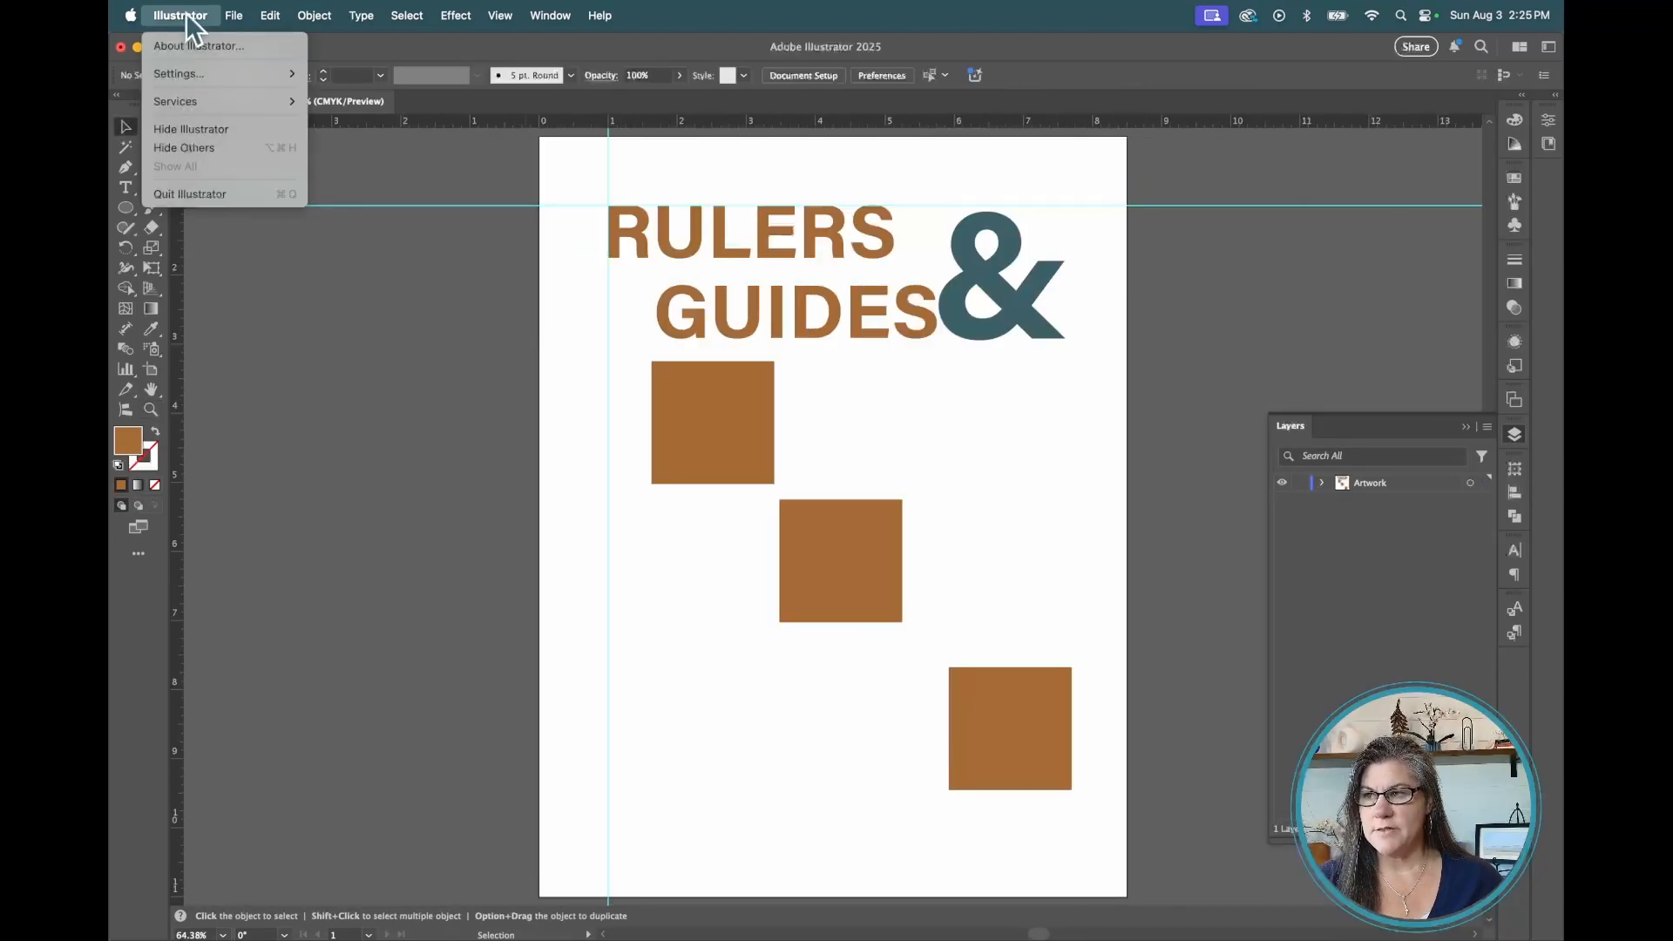
mouse_move(203, 73)
click(355, 148)
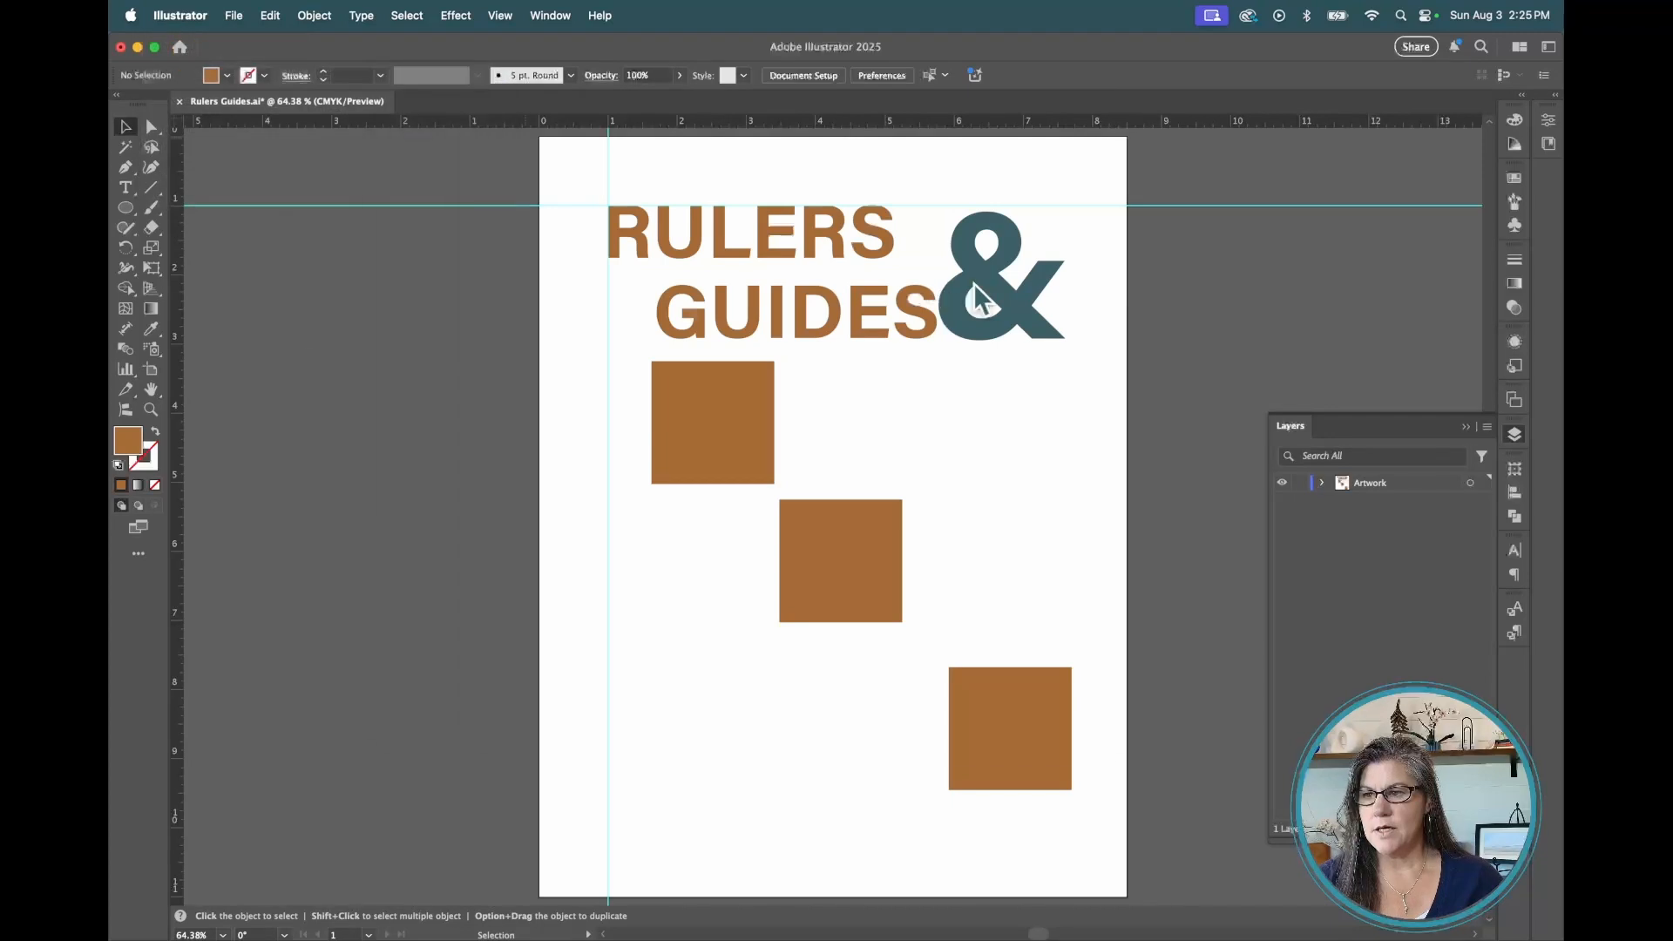
click(706, 210)
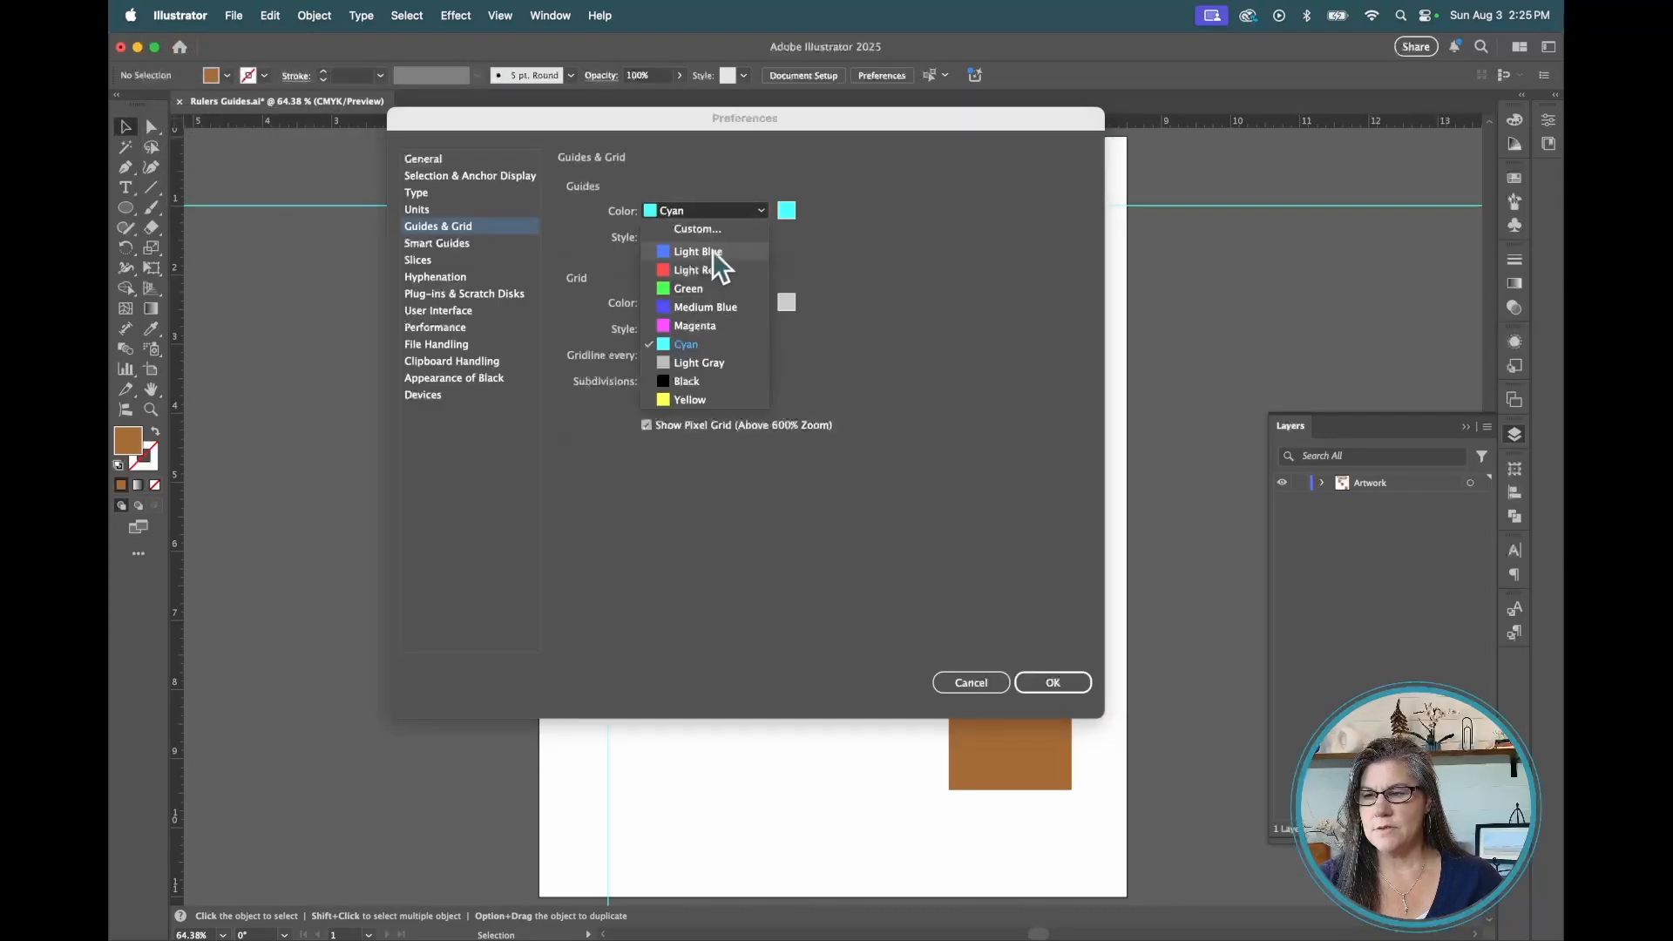
click(789, 246)
click(789, 211)
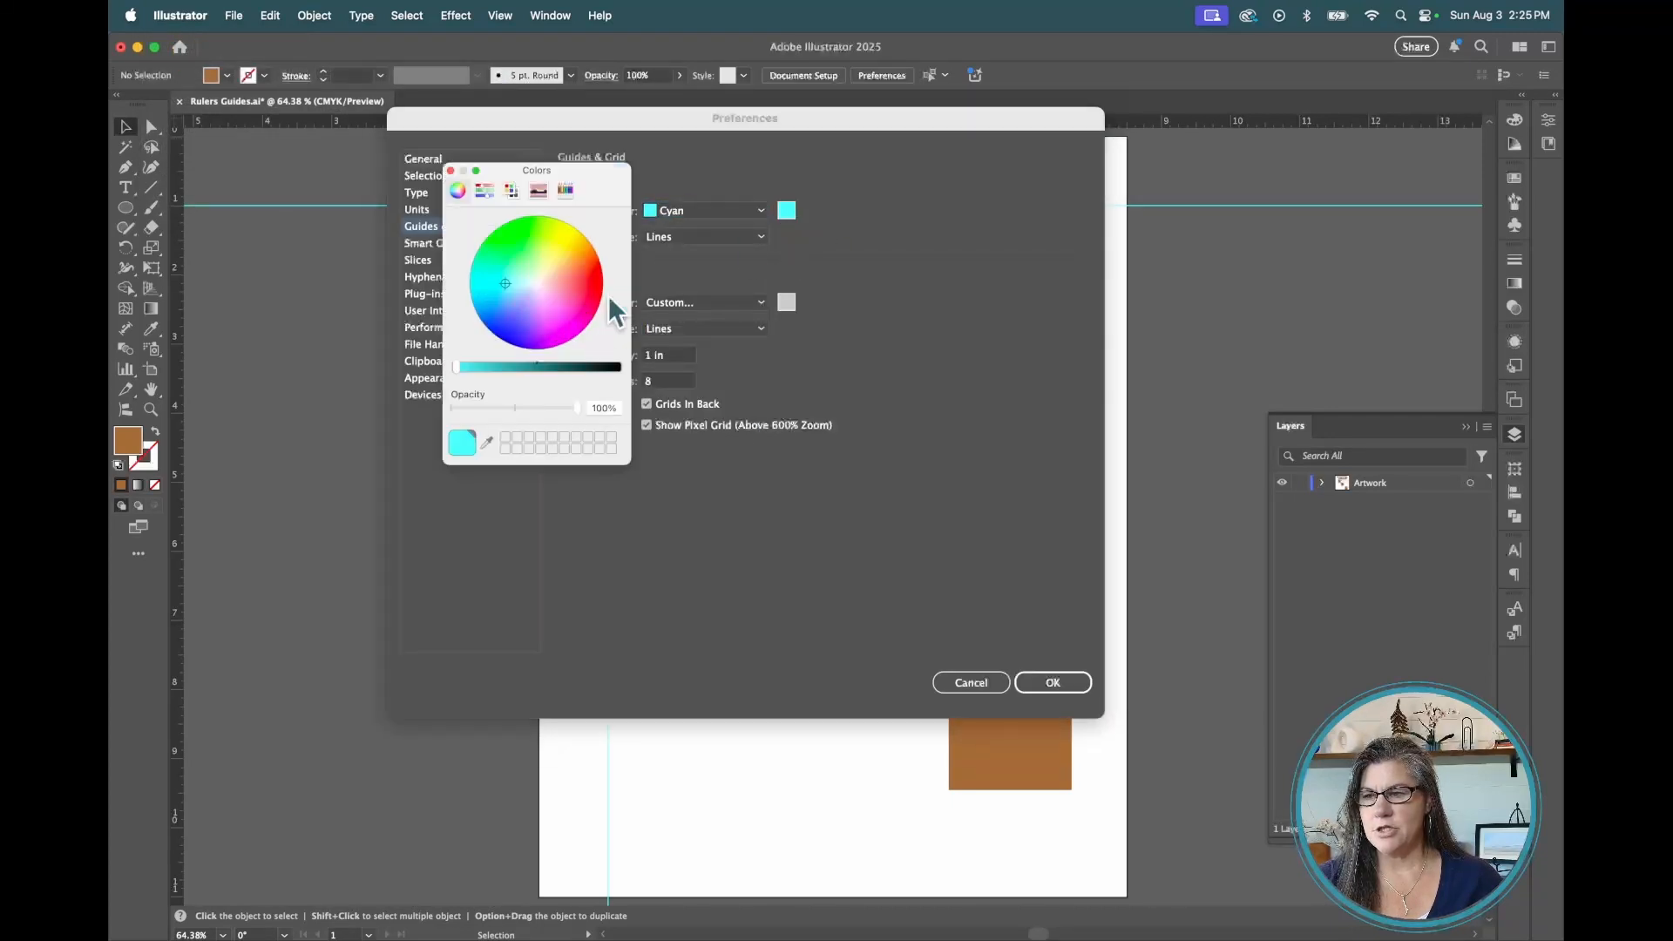
click(464, 196)
click(721, 239)
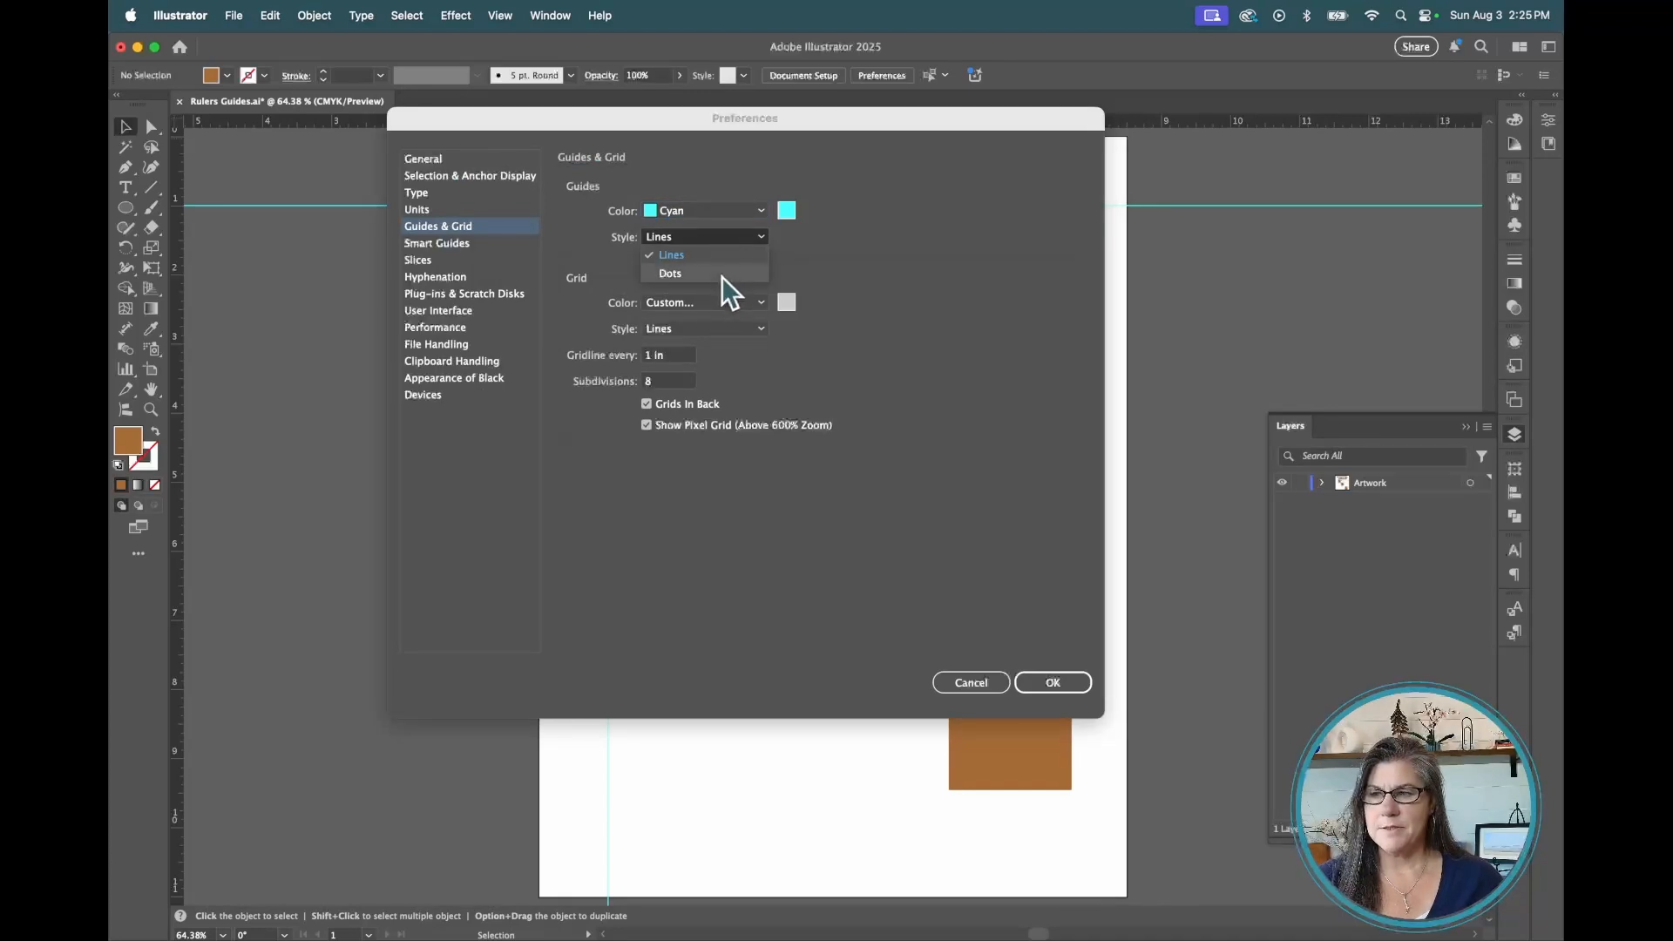
click(725, 258)
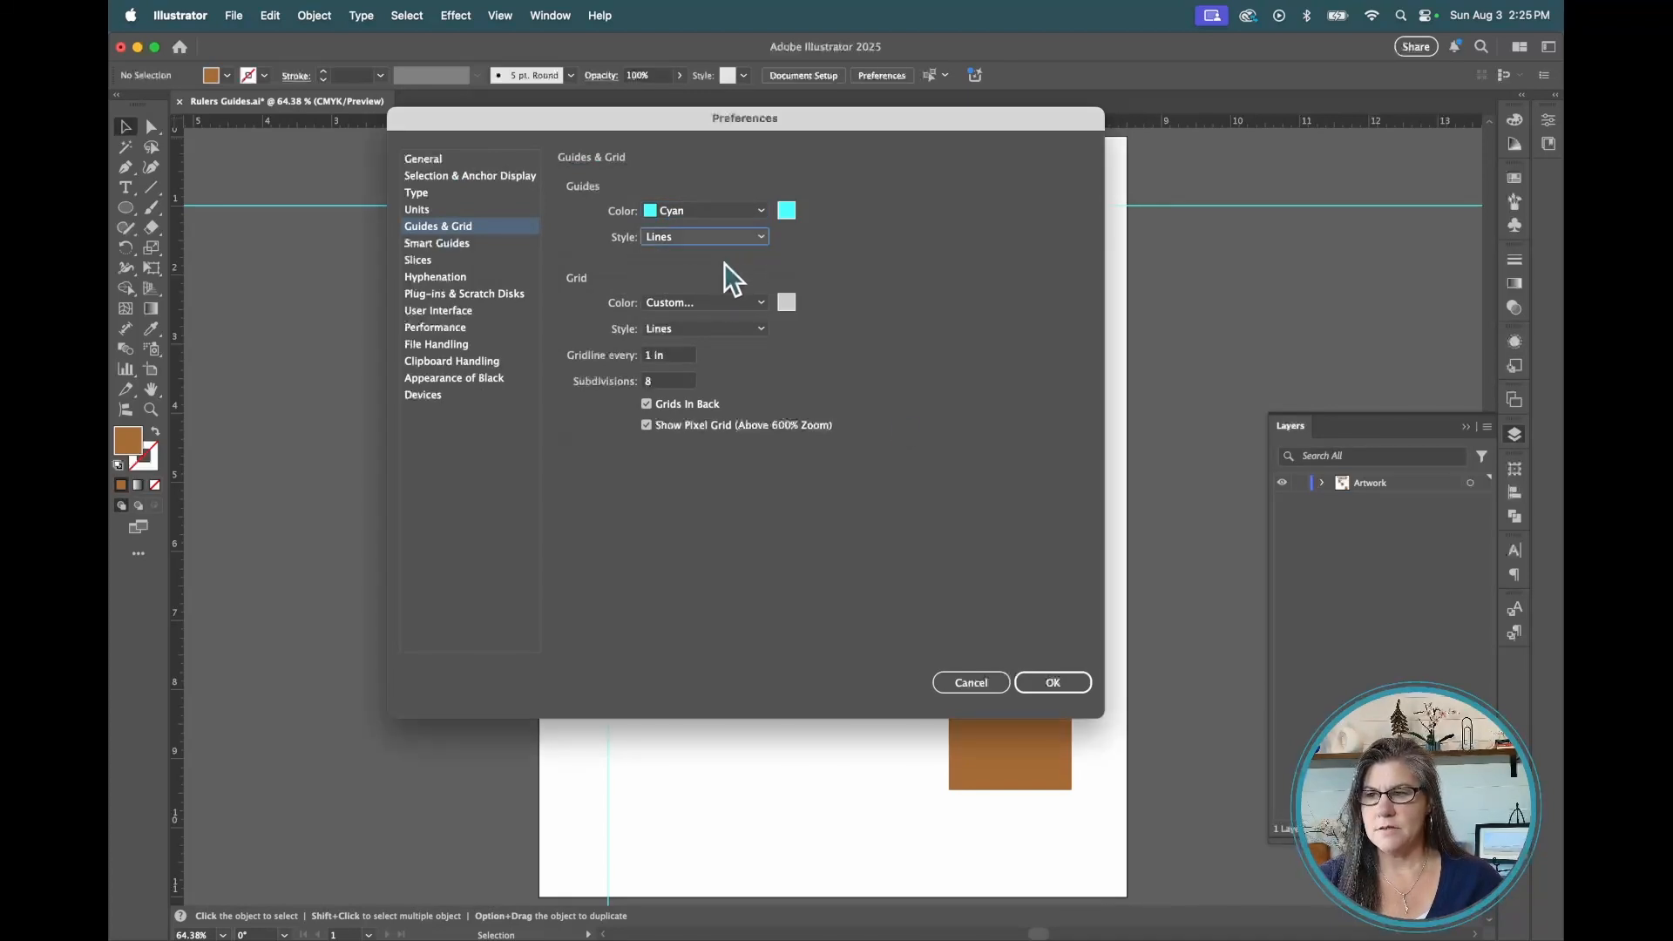
click(1064, 681)
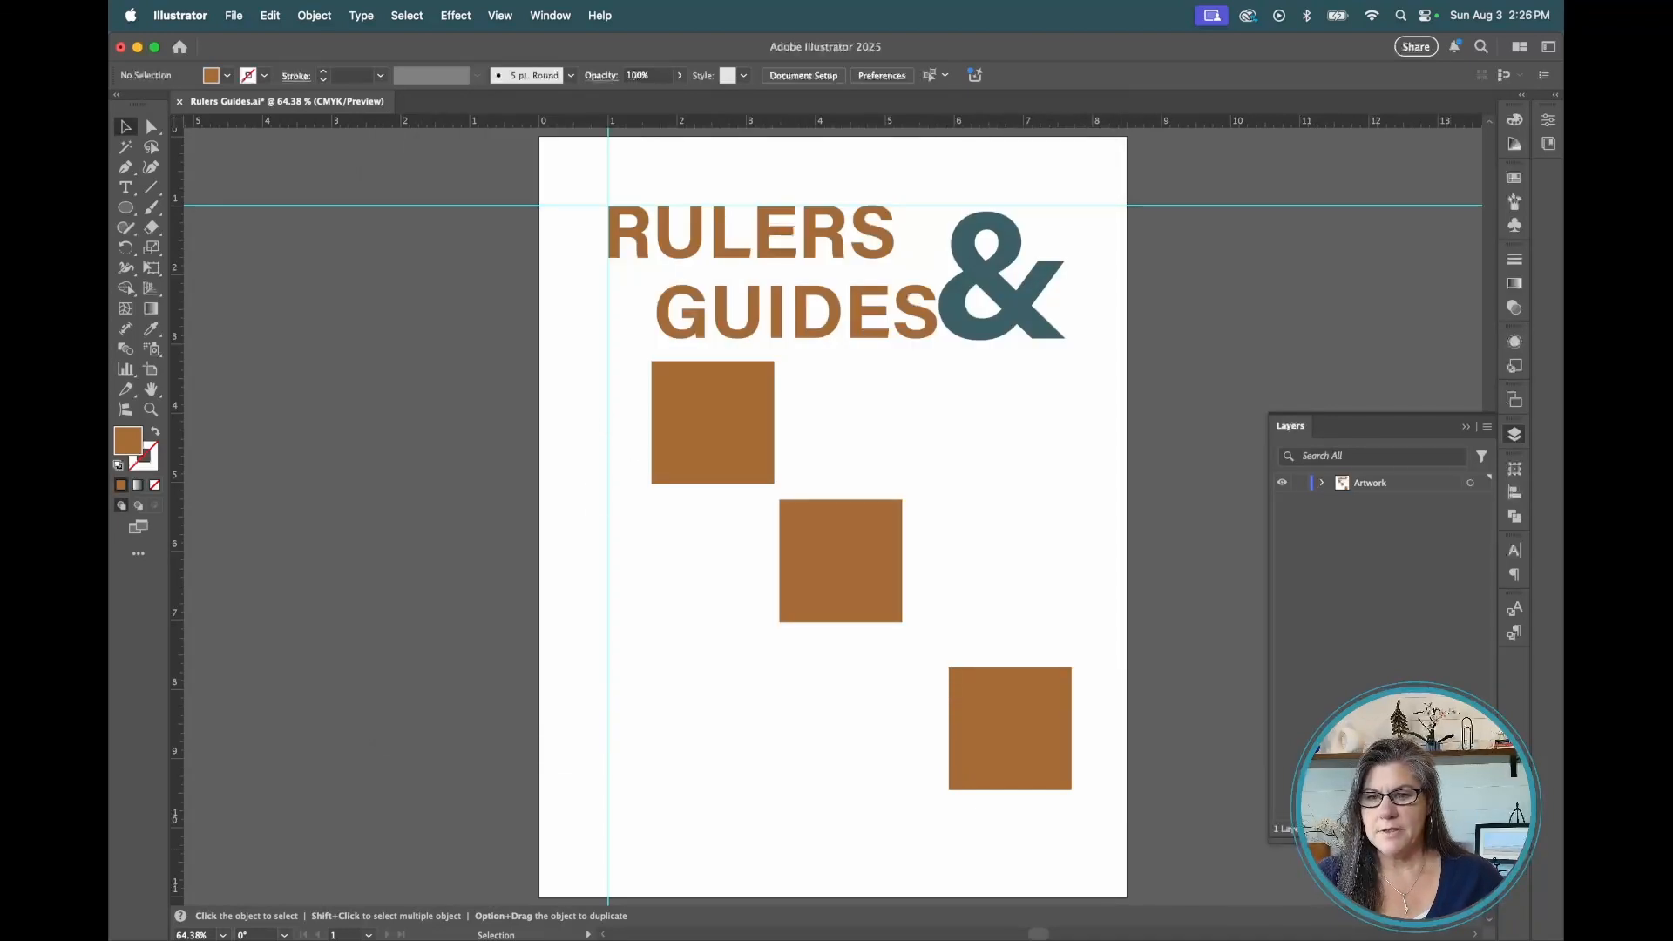
Create a new layer and name it Guides
click(1465, 830)
double_click(1378, 481)
text(Guides)
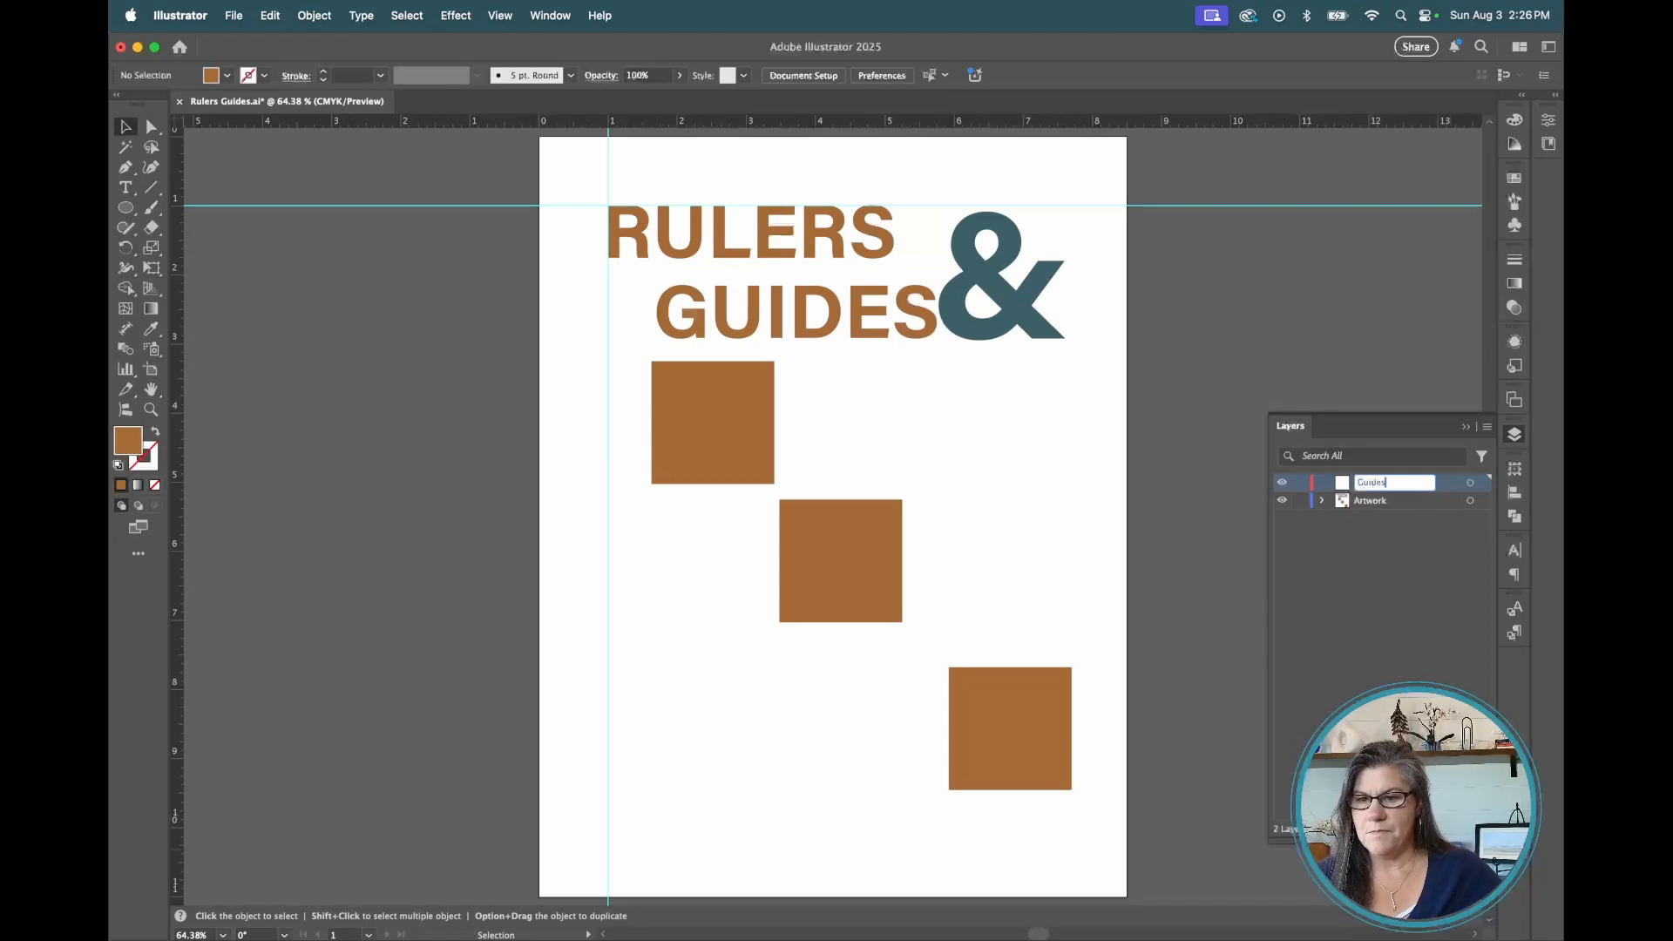
key(Return)
Select both guides and move them onto the Guides layer
click(607, 171)
shift+click(554, 205)
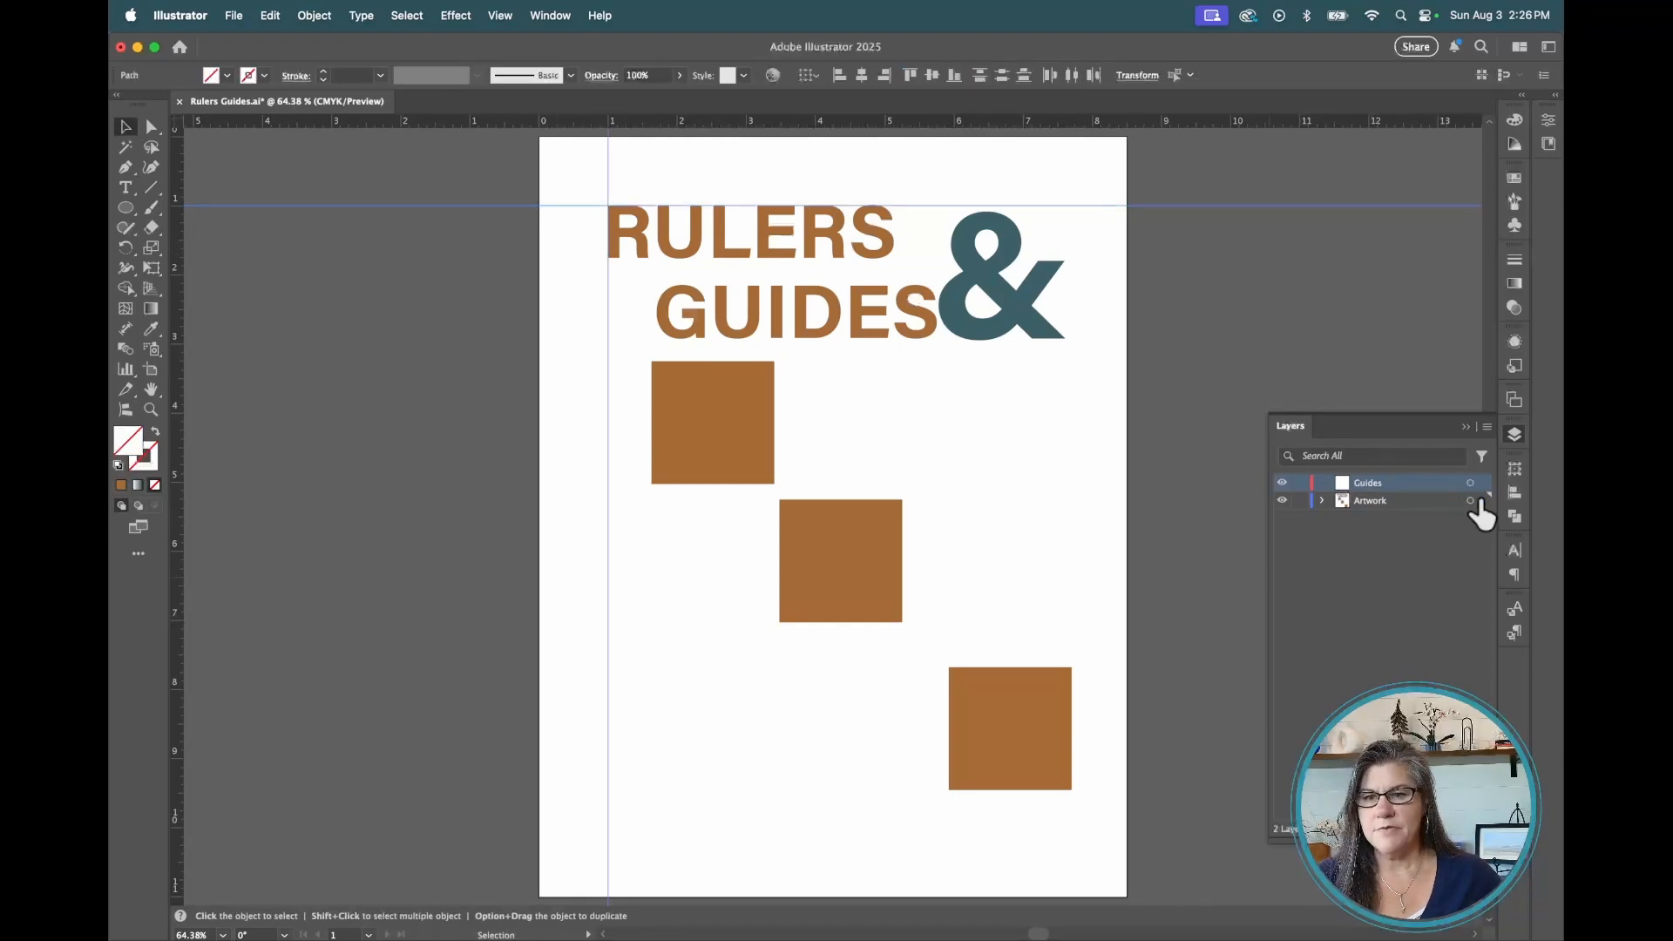
drag(1484, 502, 1484, 485)
Toggle the Guides layer's visibility off and back on
click(1282, 483)
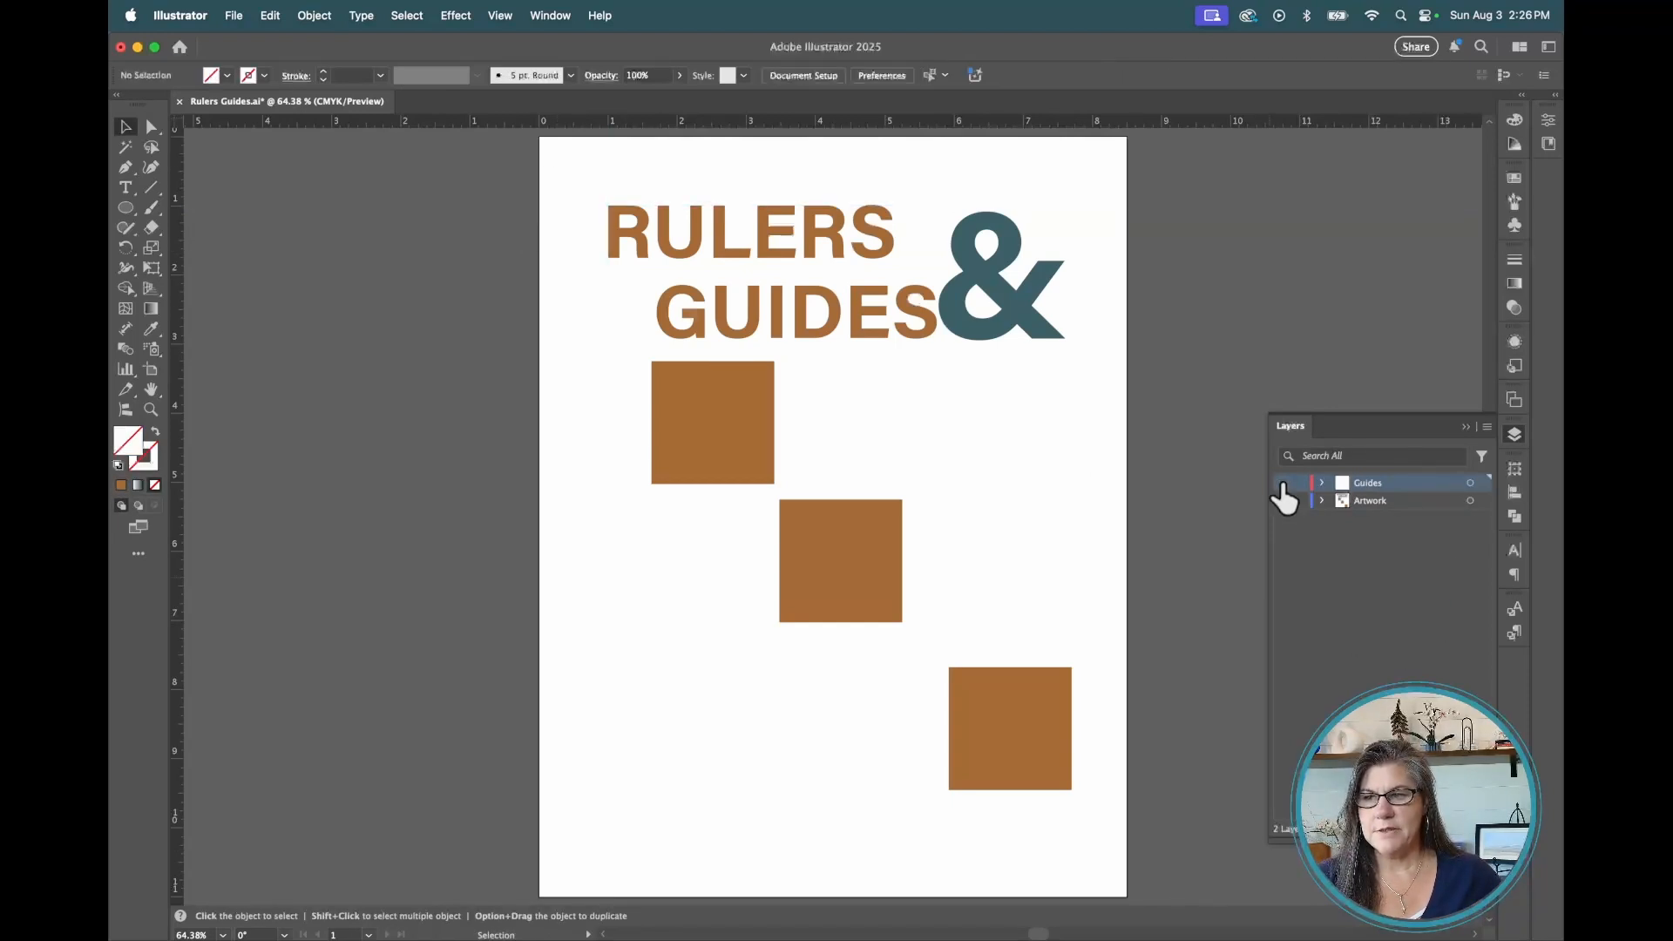
click(1282, 483)
click(1282, 484)
click(1282, 484)
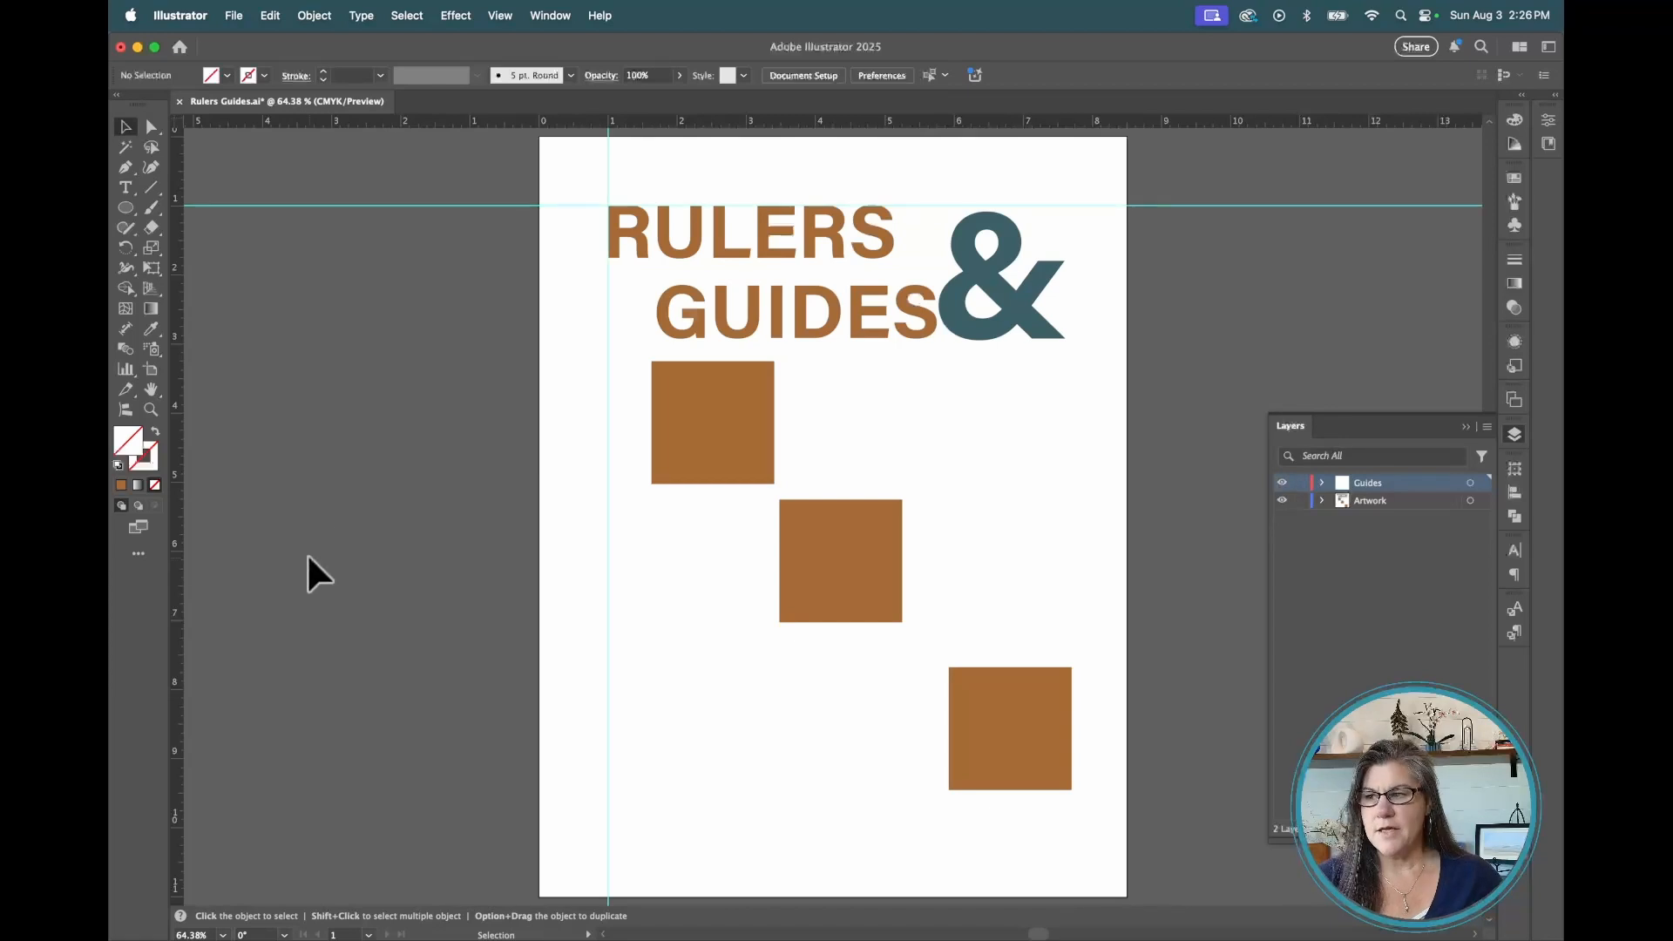
Add a vertical guide near the artboard's right edge at about 7.55 in, keeping it on the Guides layer
drag(176, 566, 1060, 577)
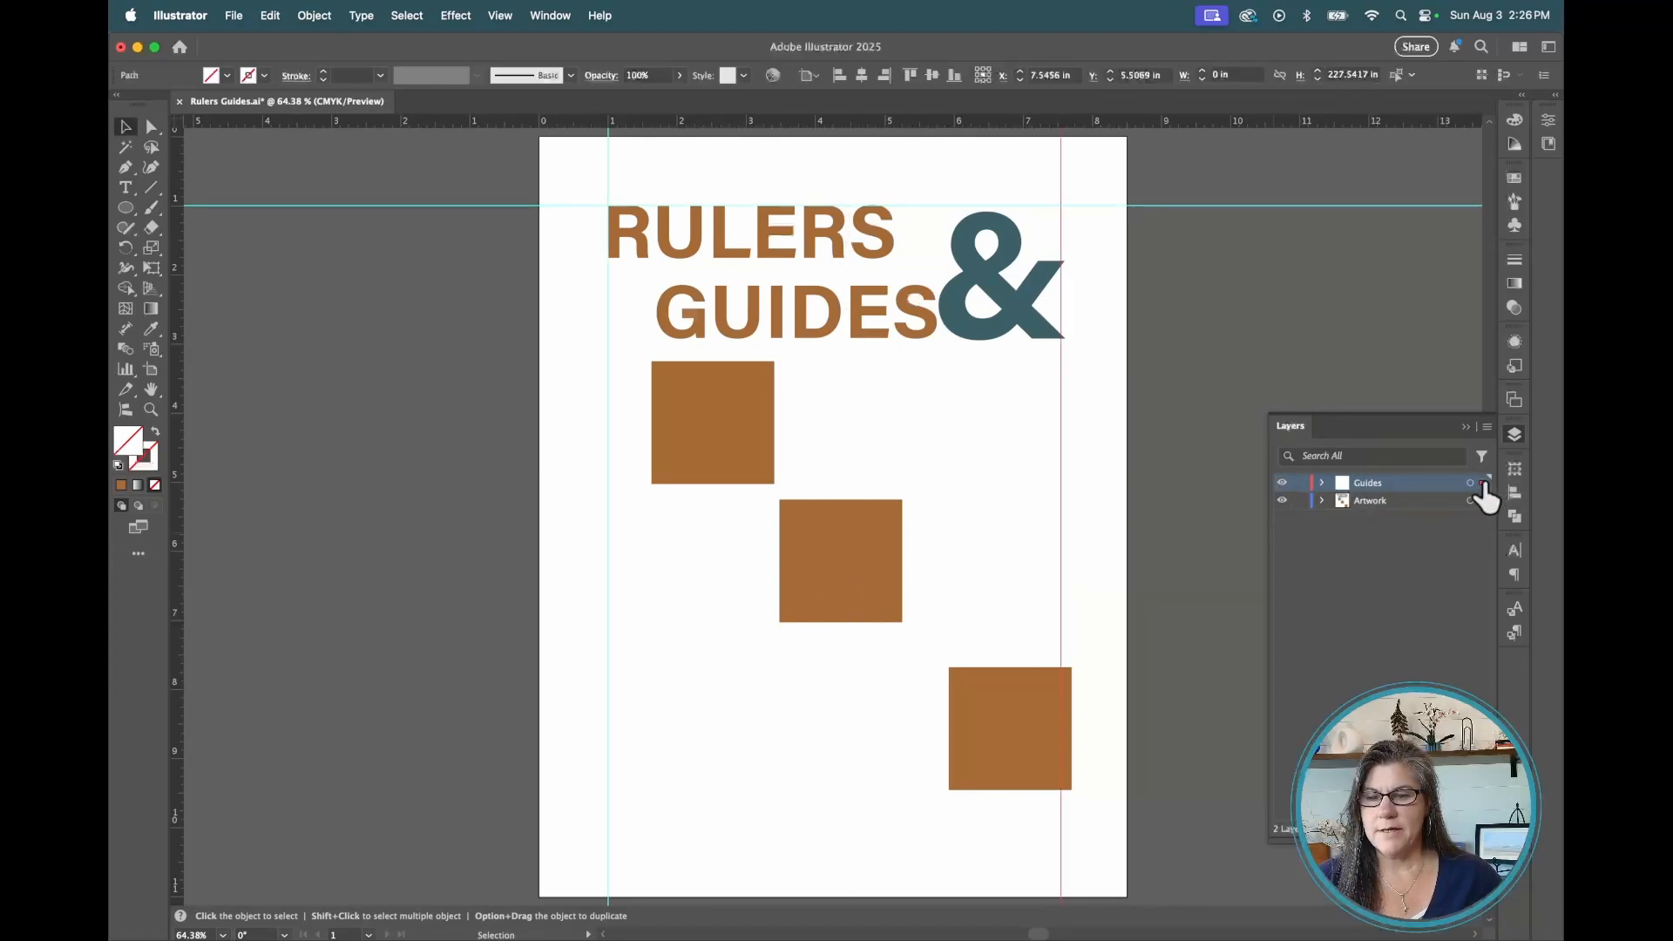
drag(1484, 485, 1484, 501)
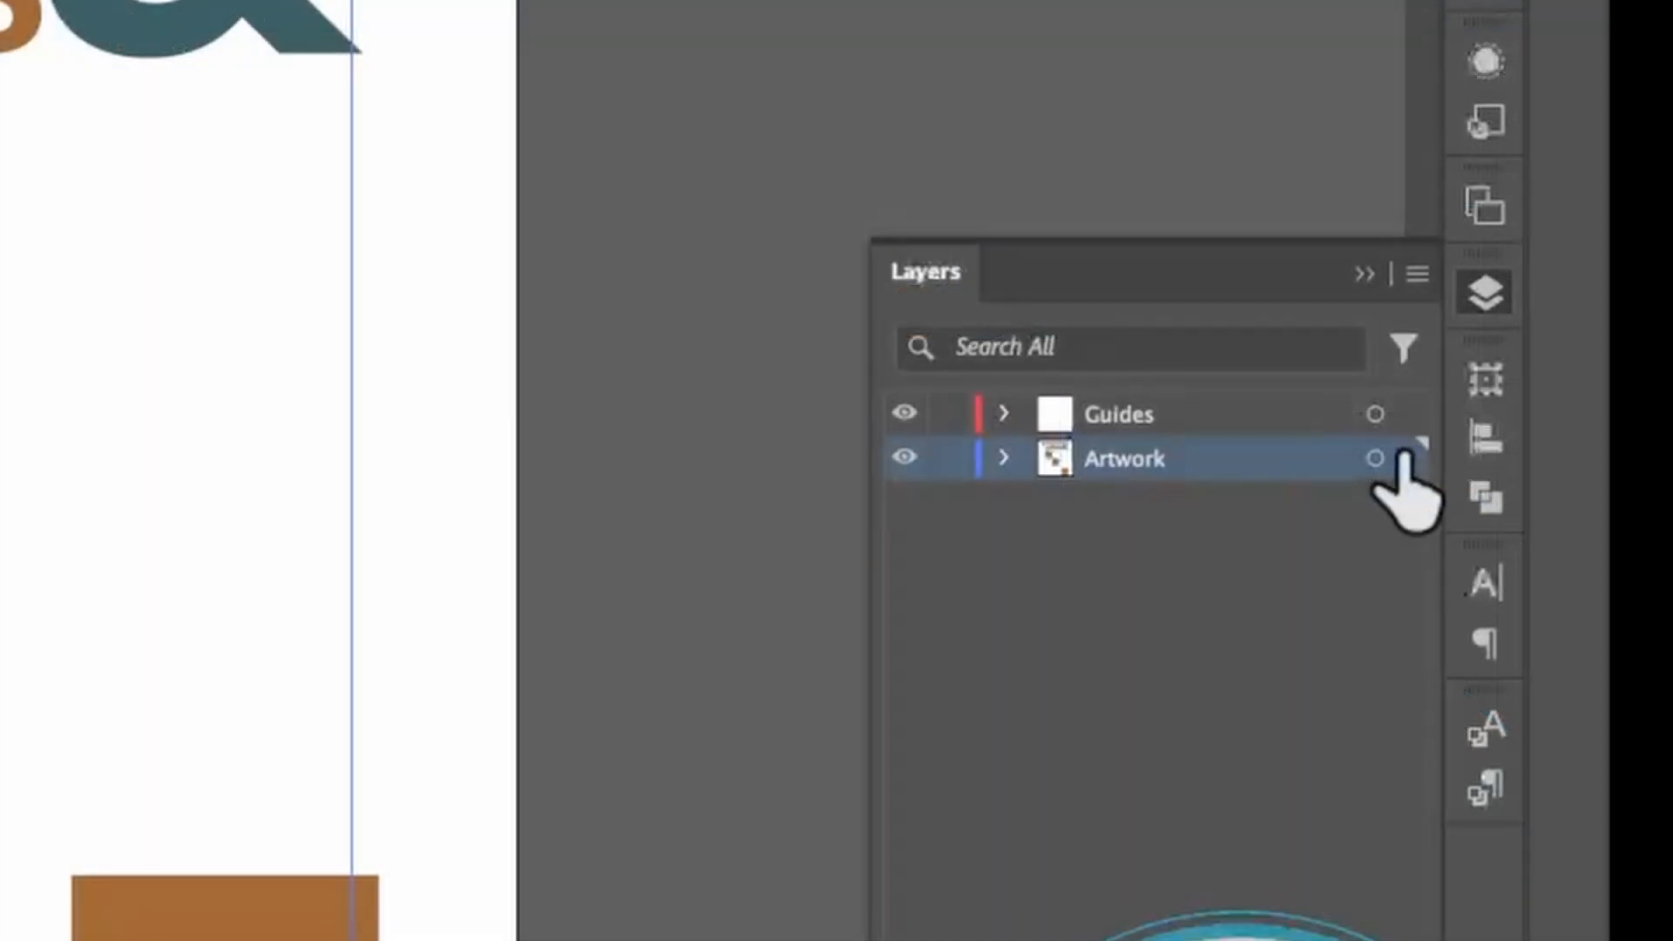
drag(1403, 458, 1403, 415)
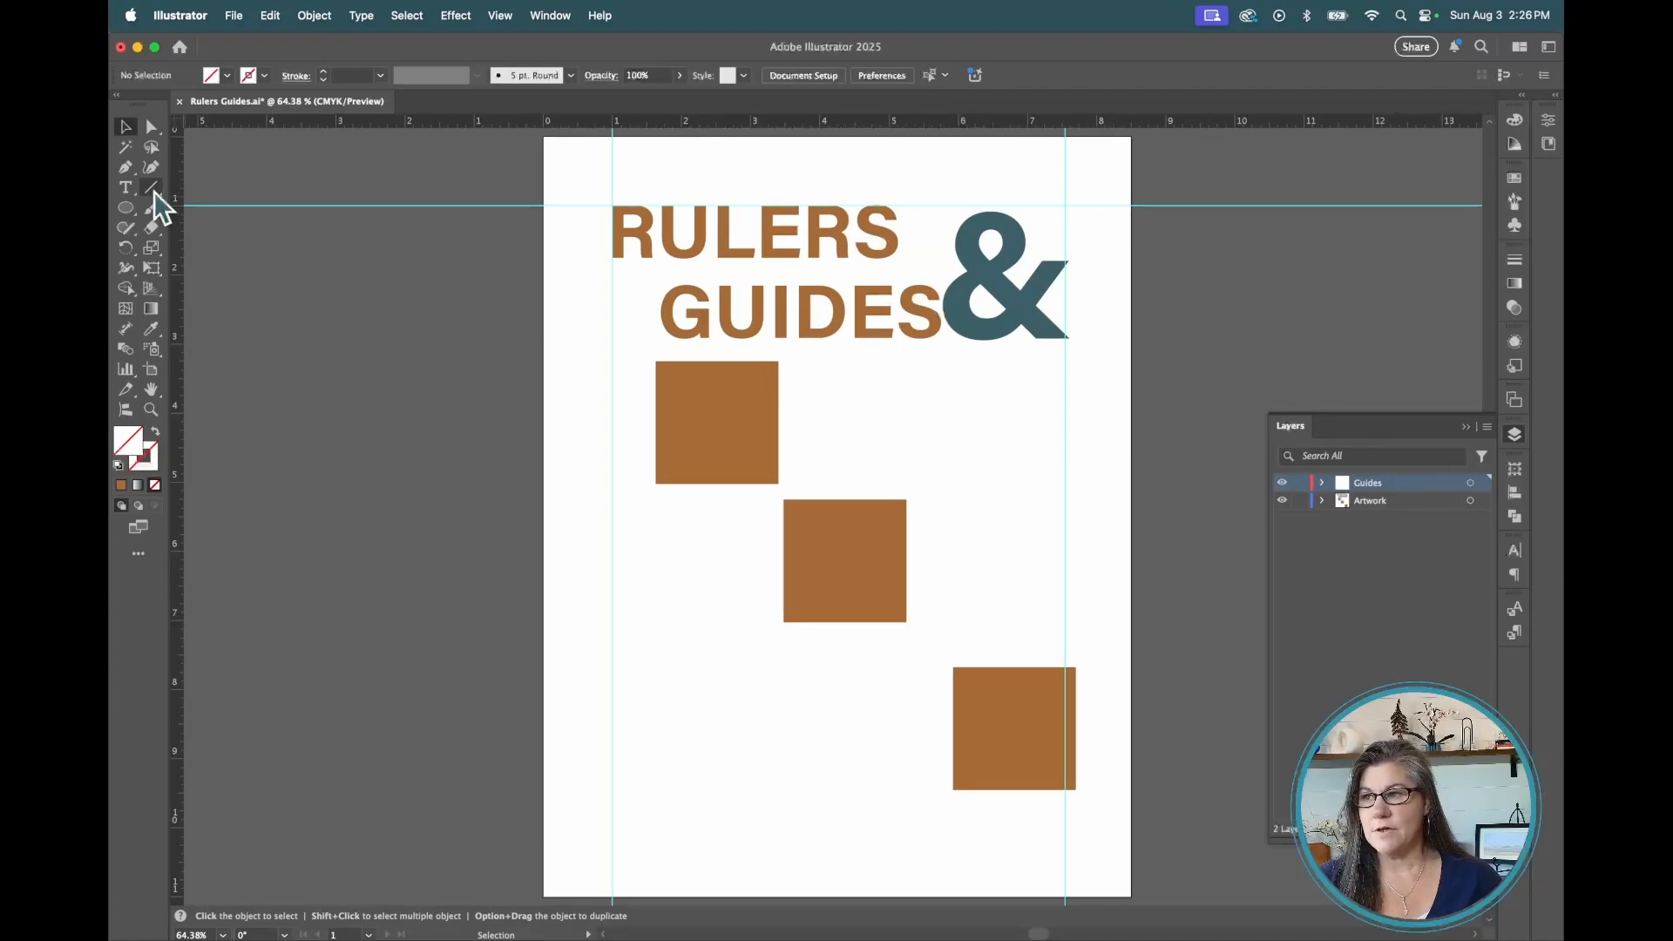
Draw a diagonal line beside the squares with the Line tool and convert it into a guide
click(154, 190)
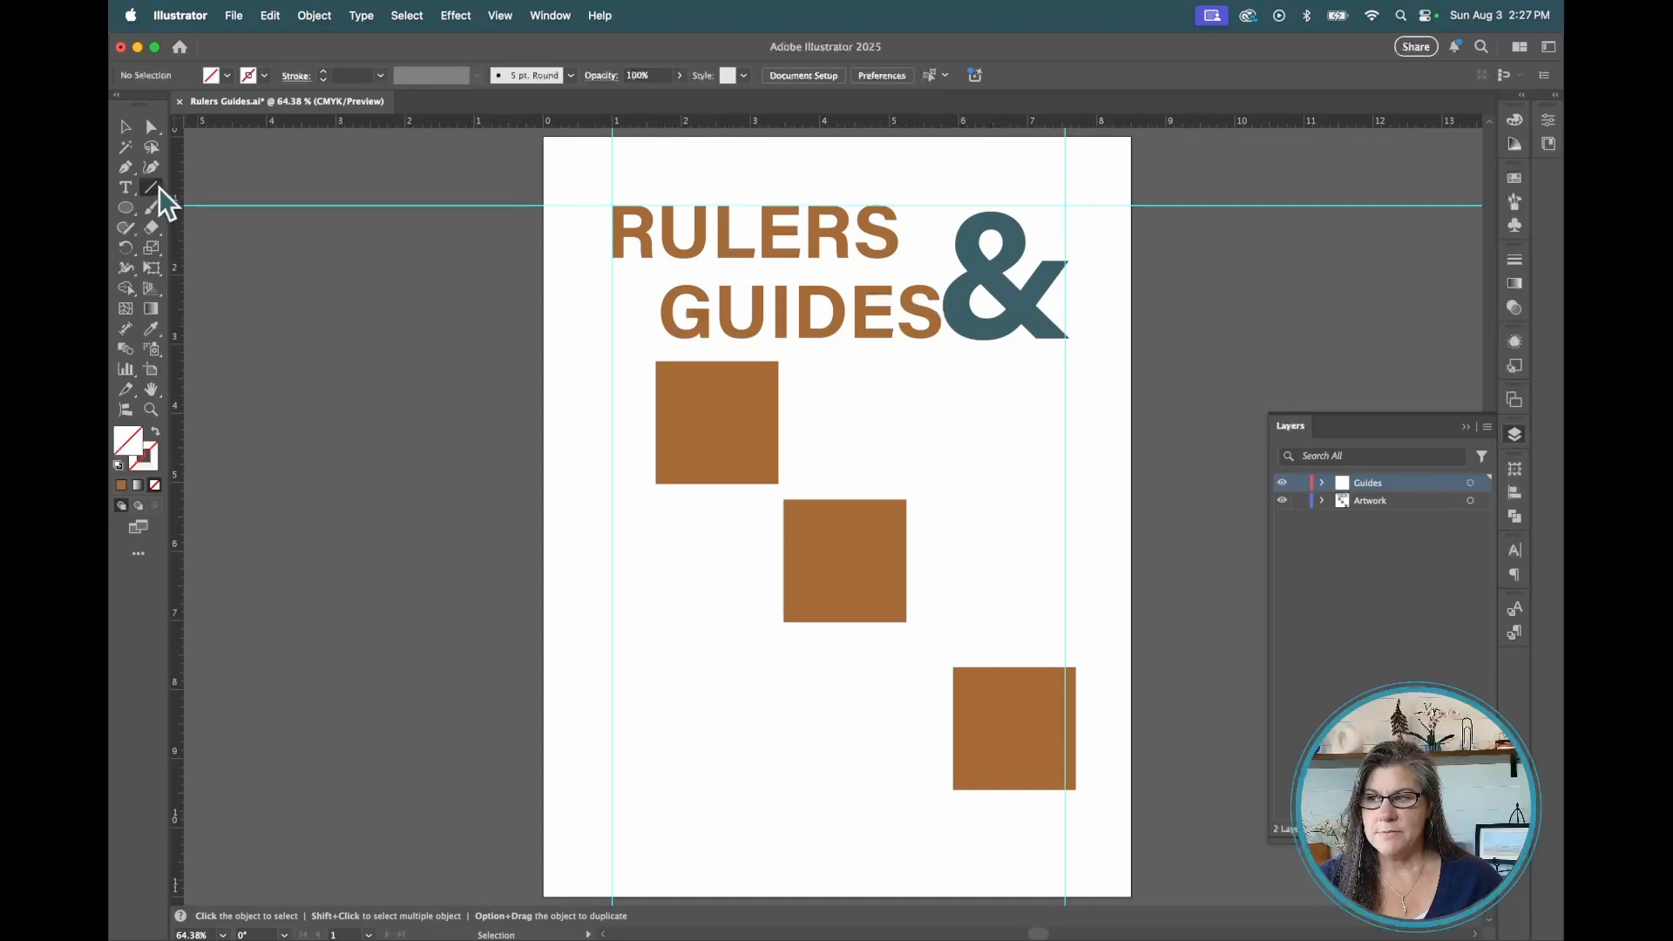
mouse_move(859, 385)
mouse_down()
mouse_move(1008, 531)
mouse_move(1059, 608)
mouse_up()
click(499, 16)
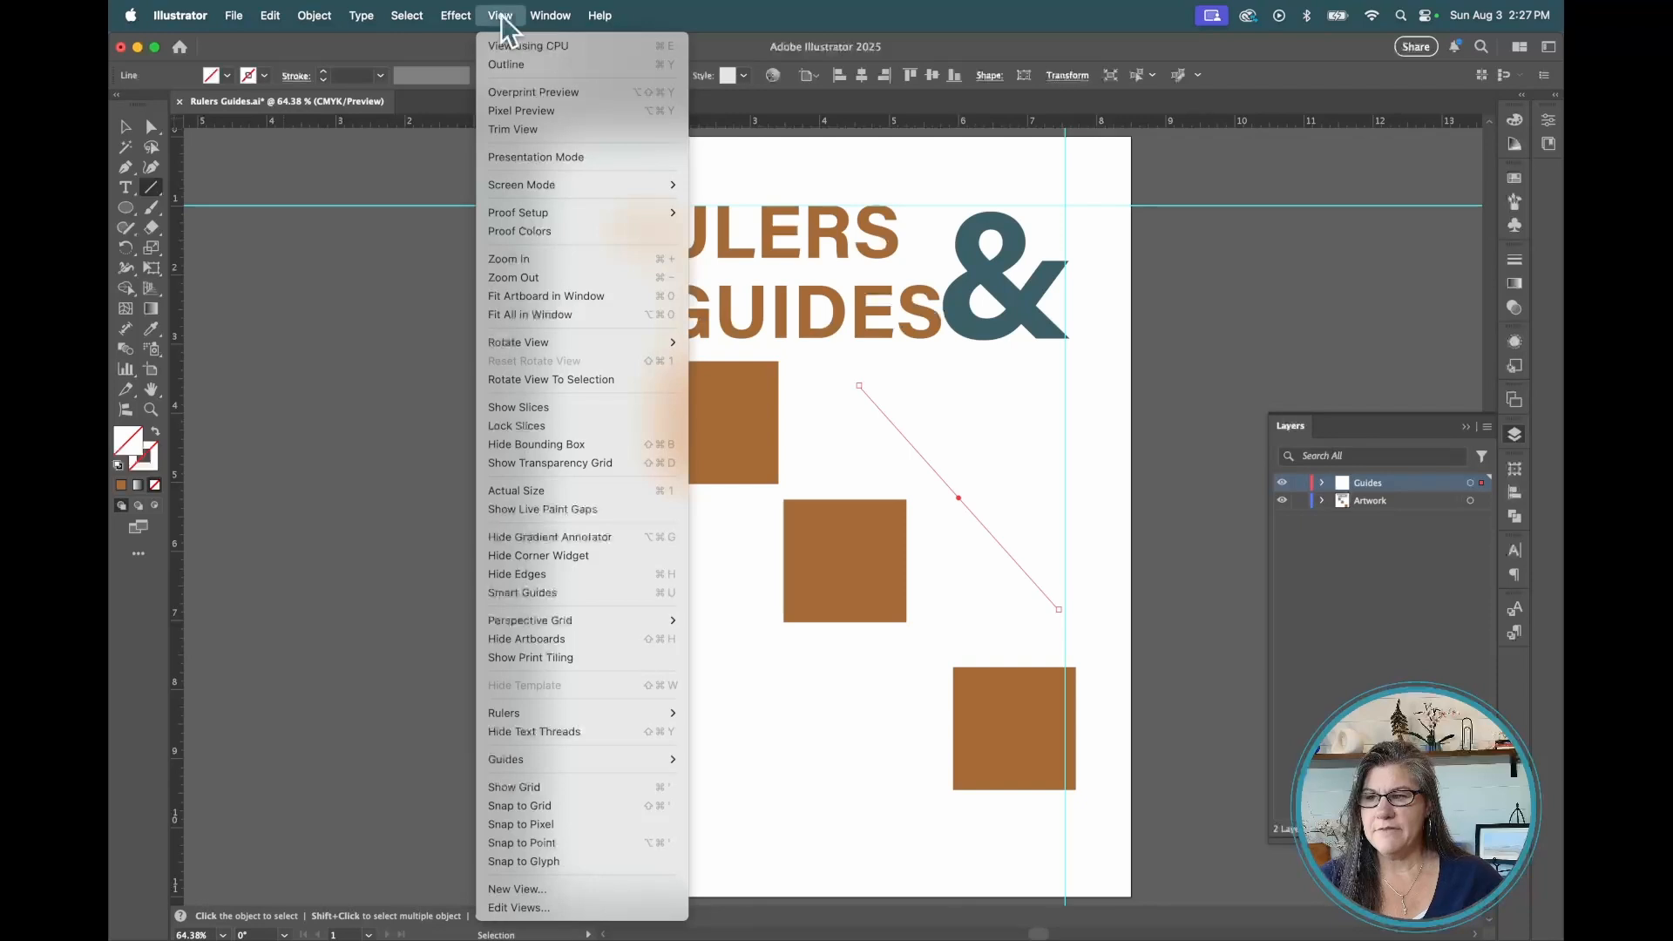
click(785, 793)
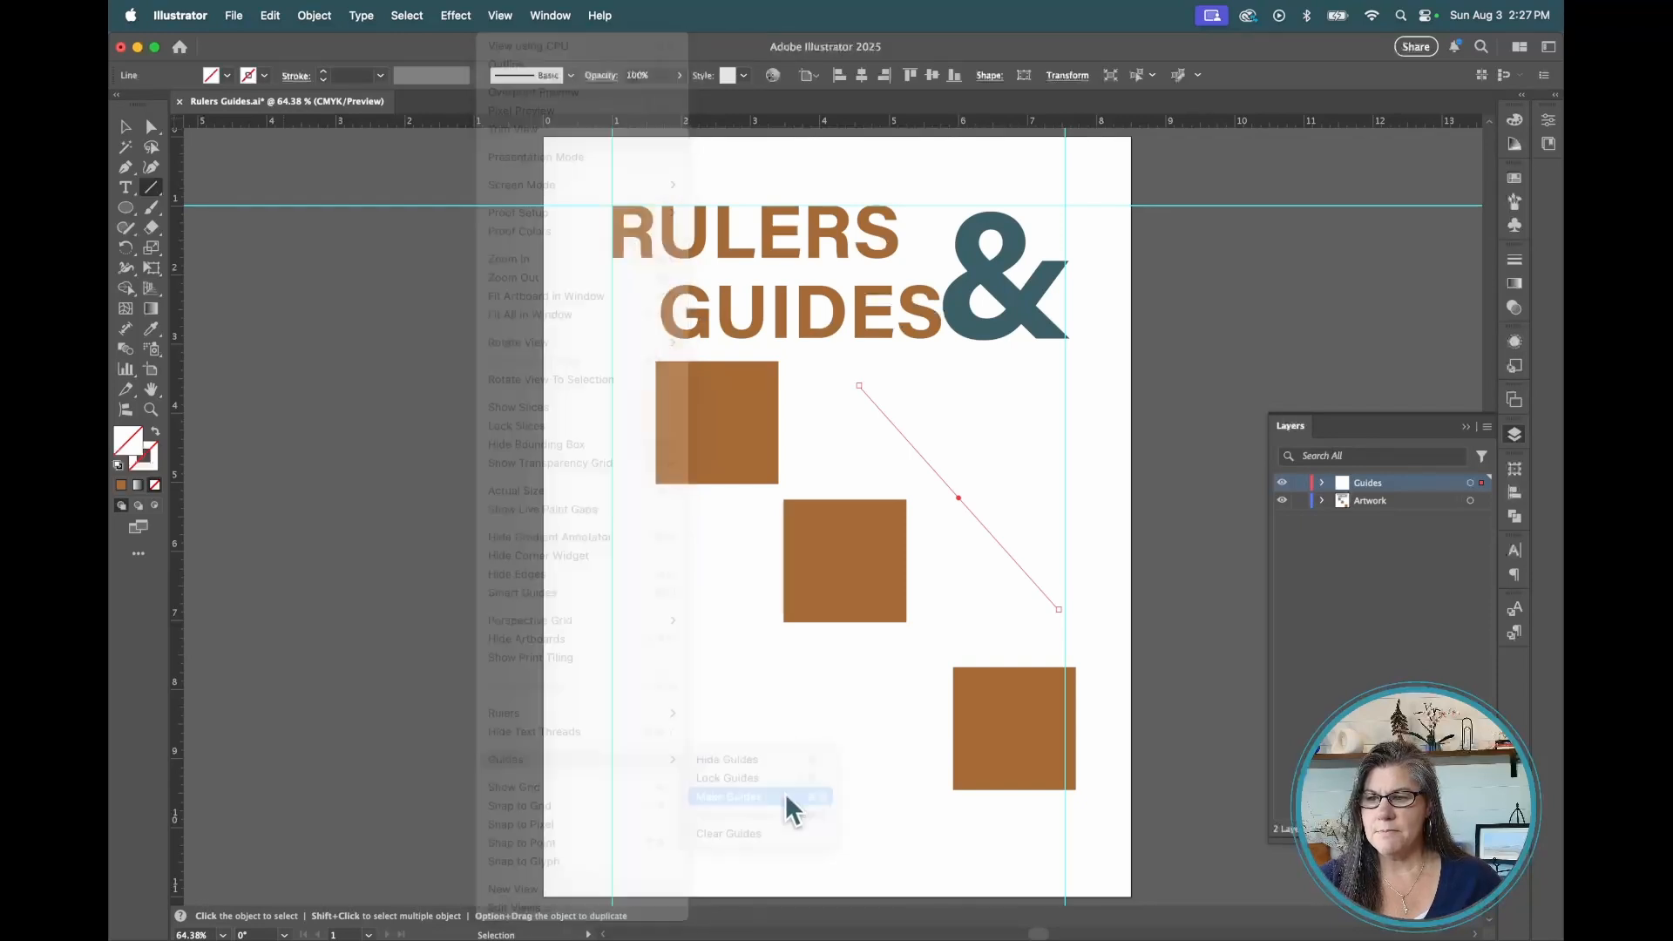
click(125, 127)
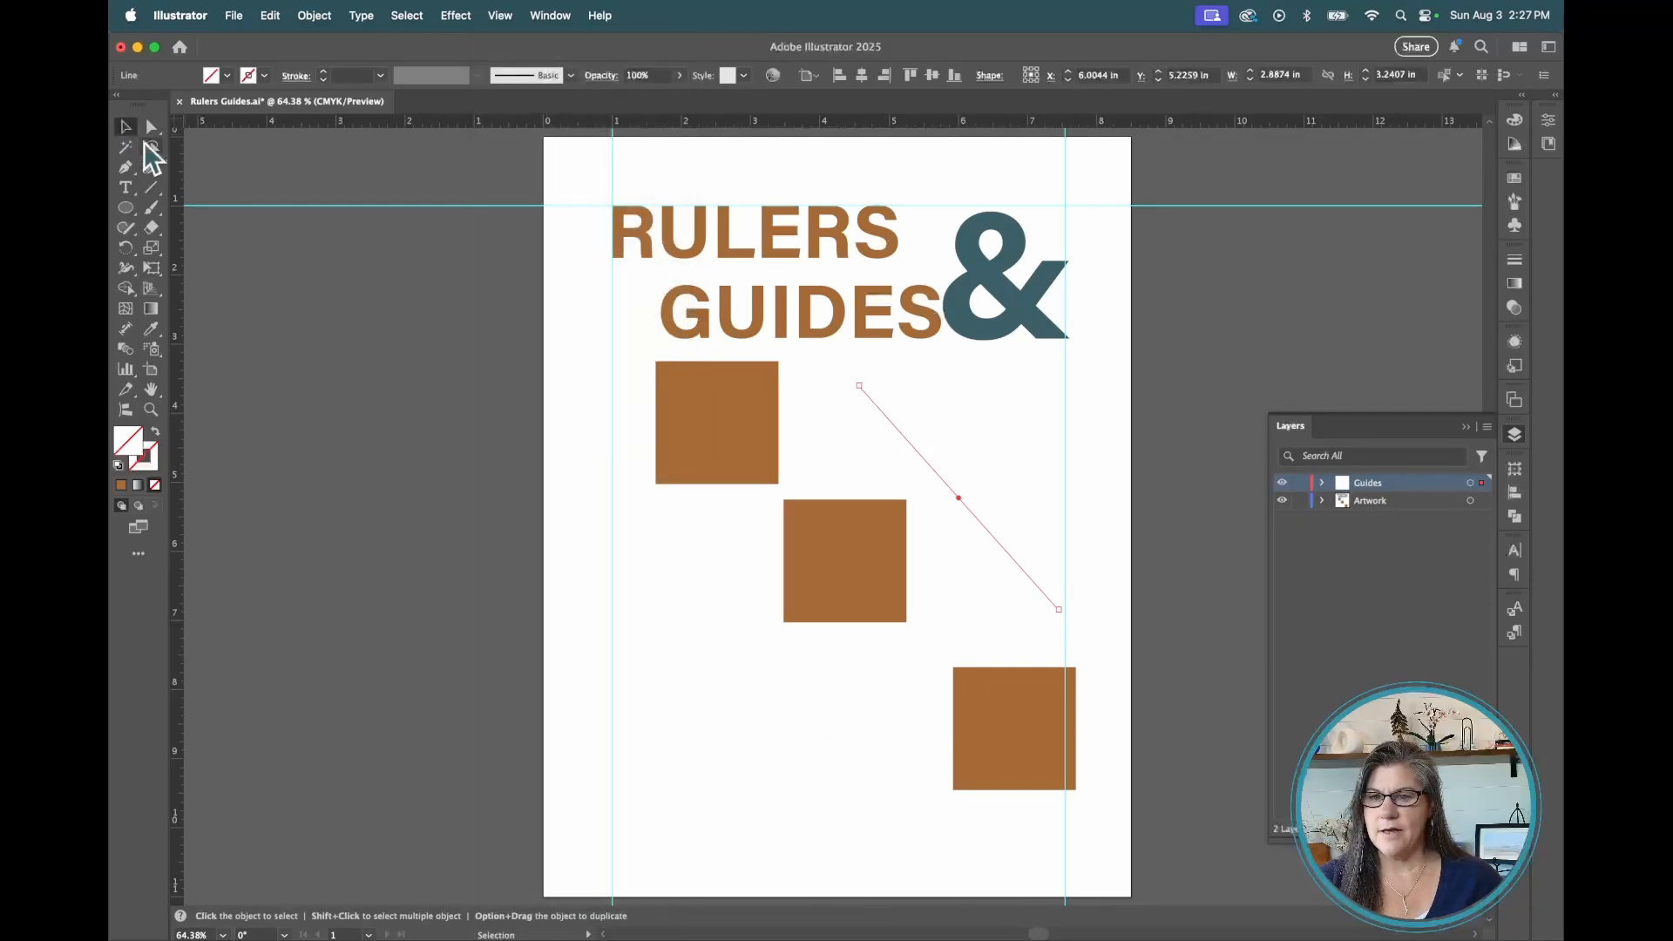
click(576, 276)
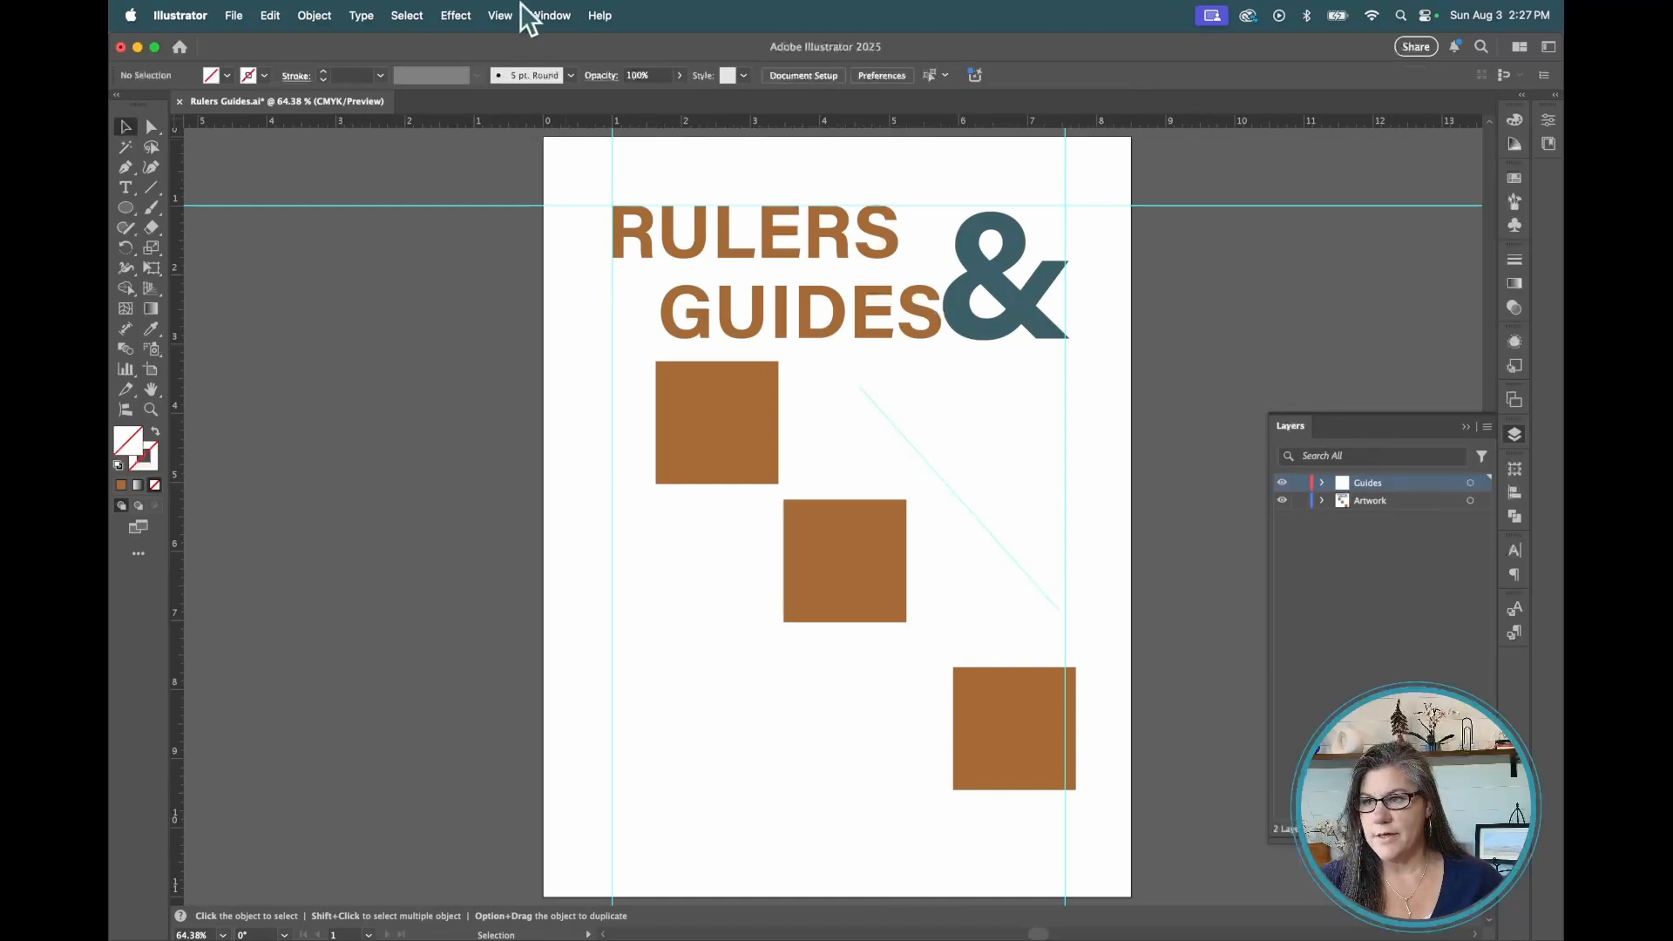
Turn on Snap to Grid and move the top square left onto the left vertical guide
click(498, 16)
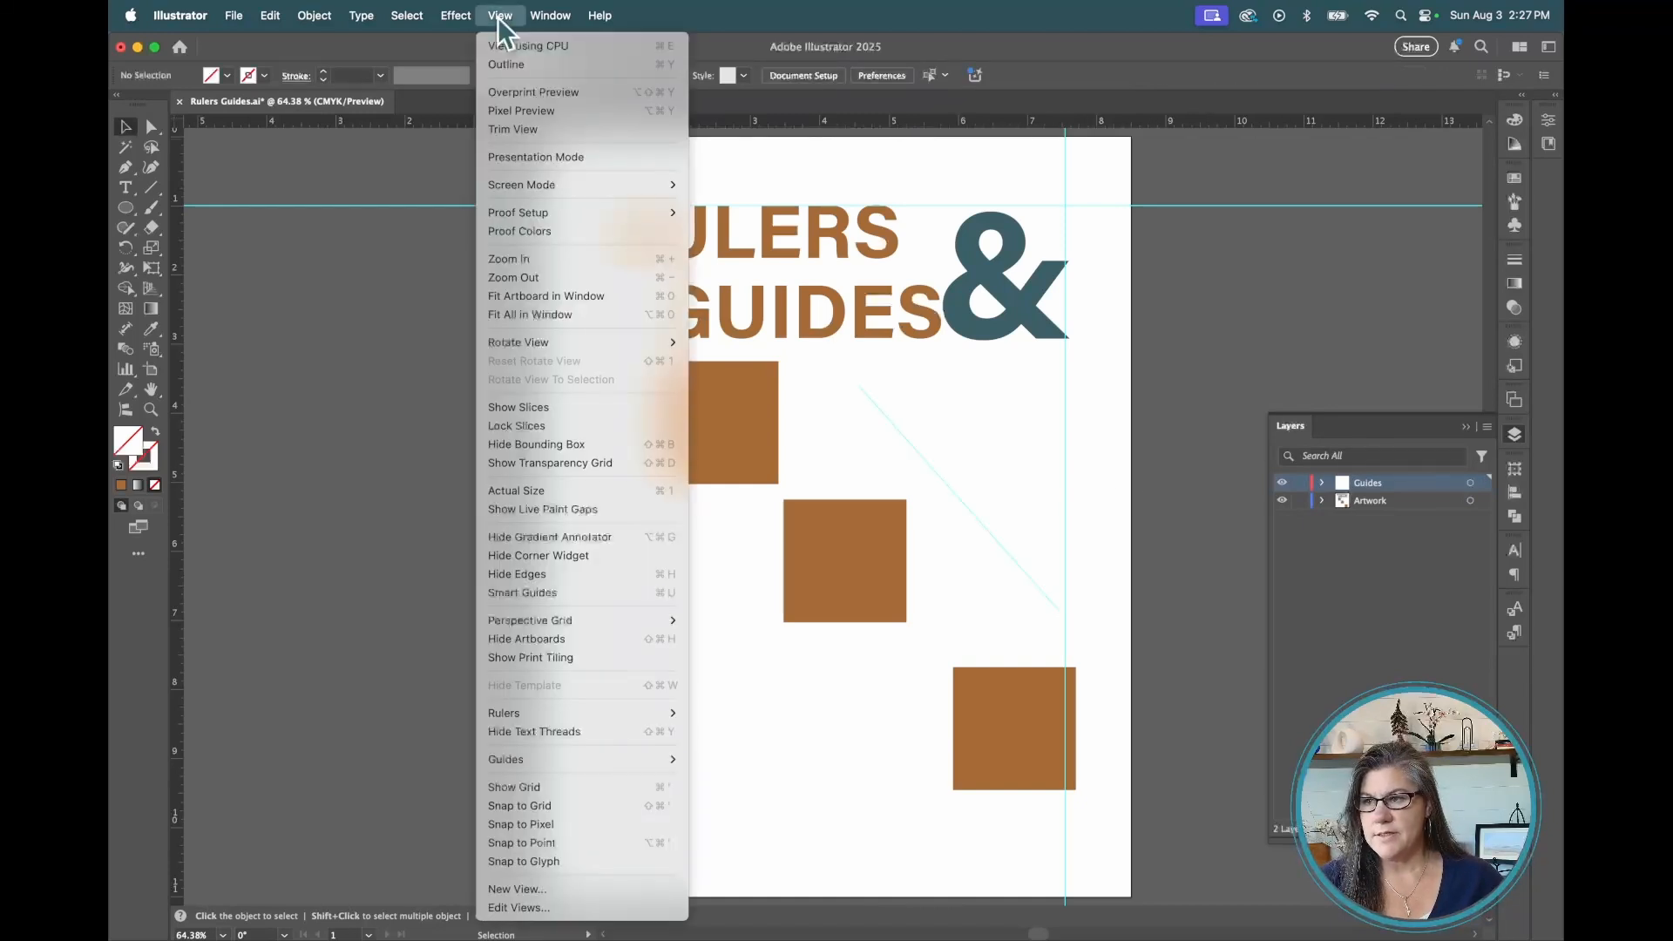
click(624, 803)
drag(715, 427, 672, 447)
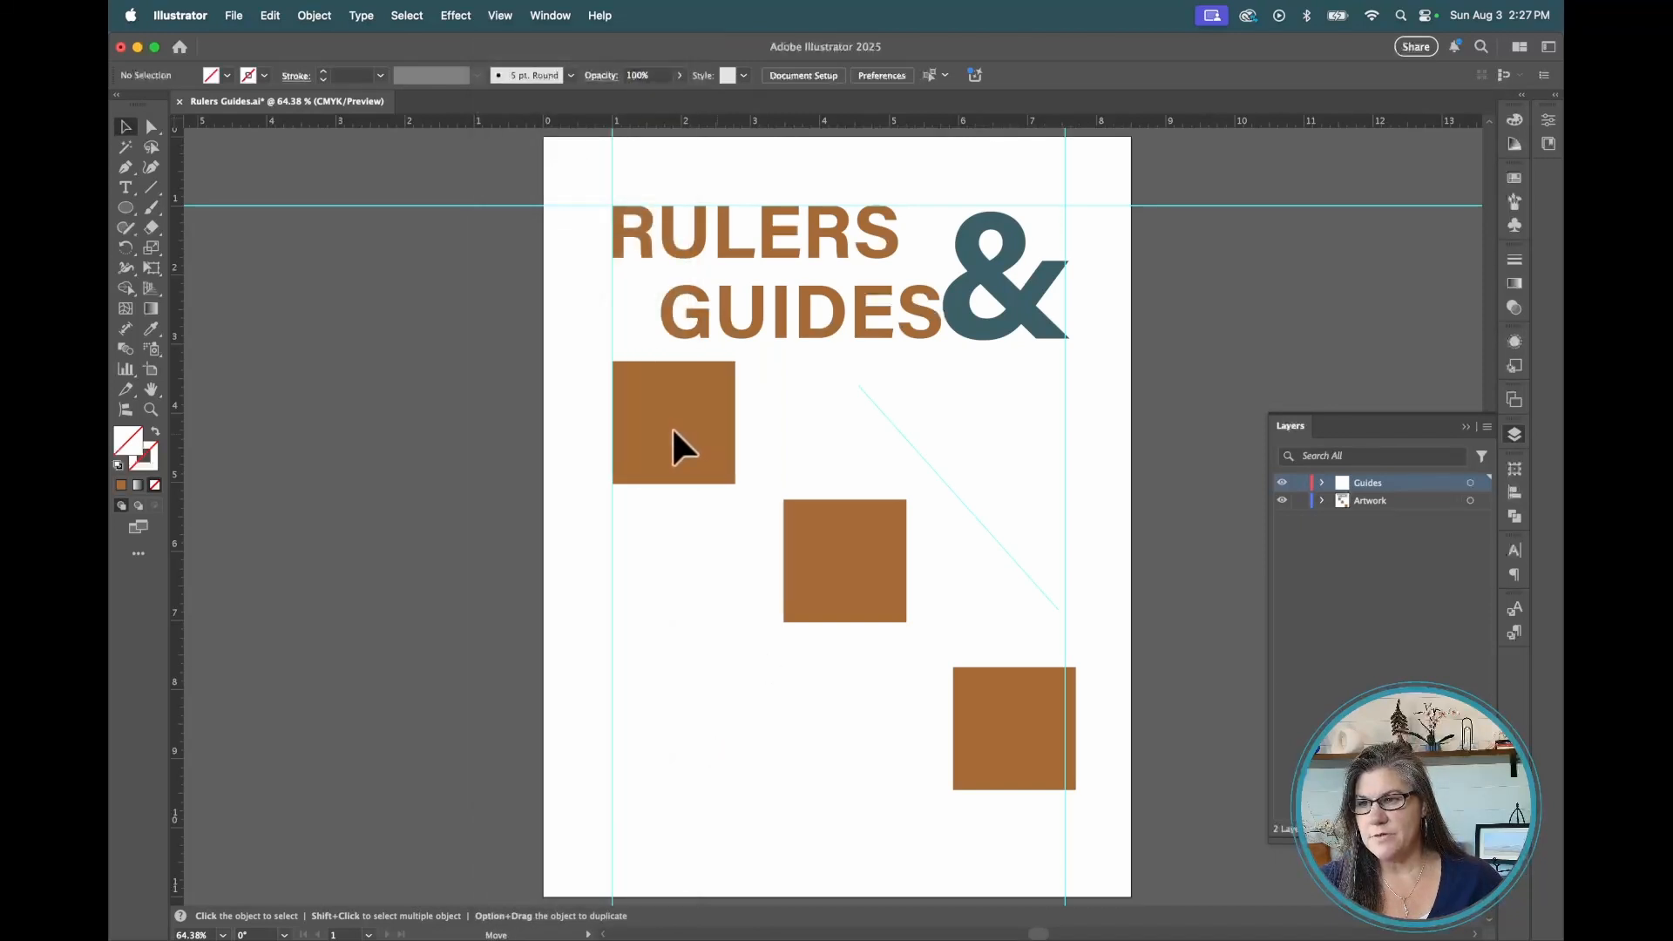
Move the middle square left so it lines up with the left vertical guide
click(672, 430)
drag(830, 570, 660, 570)
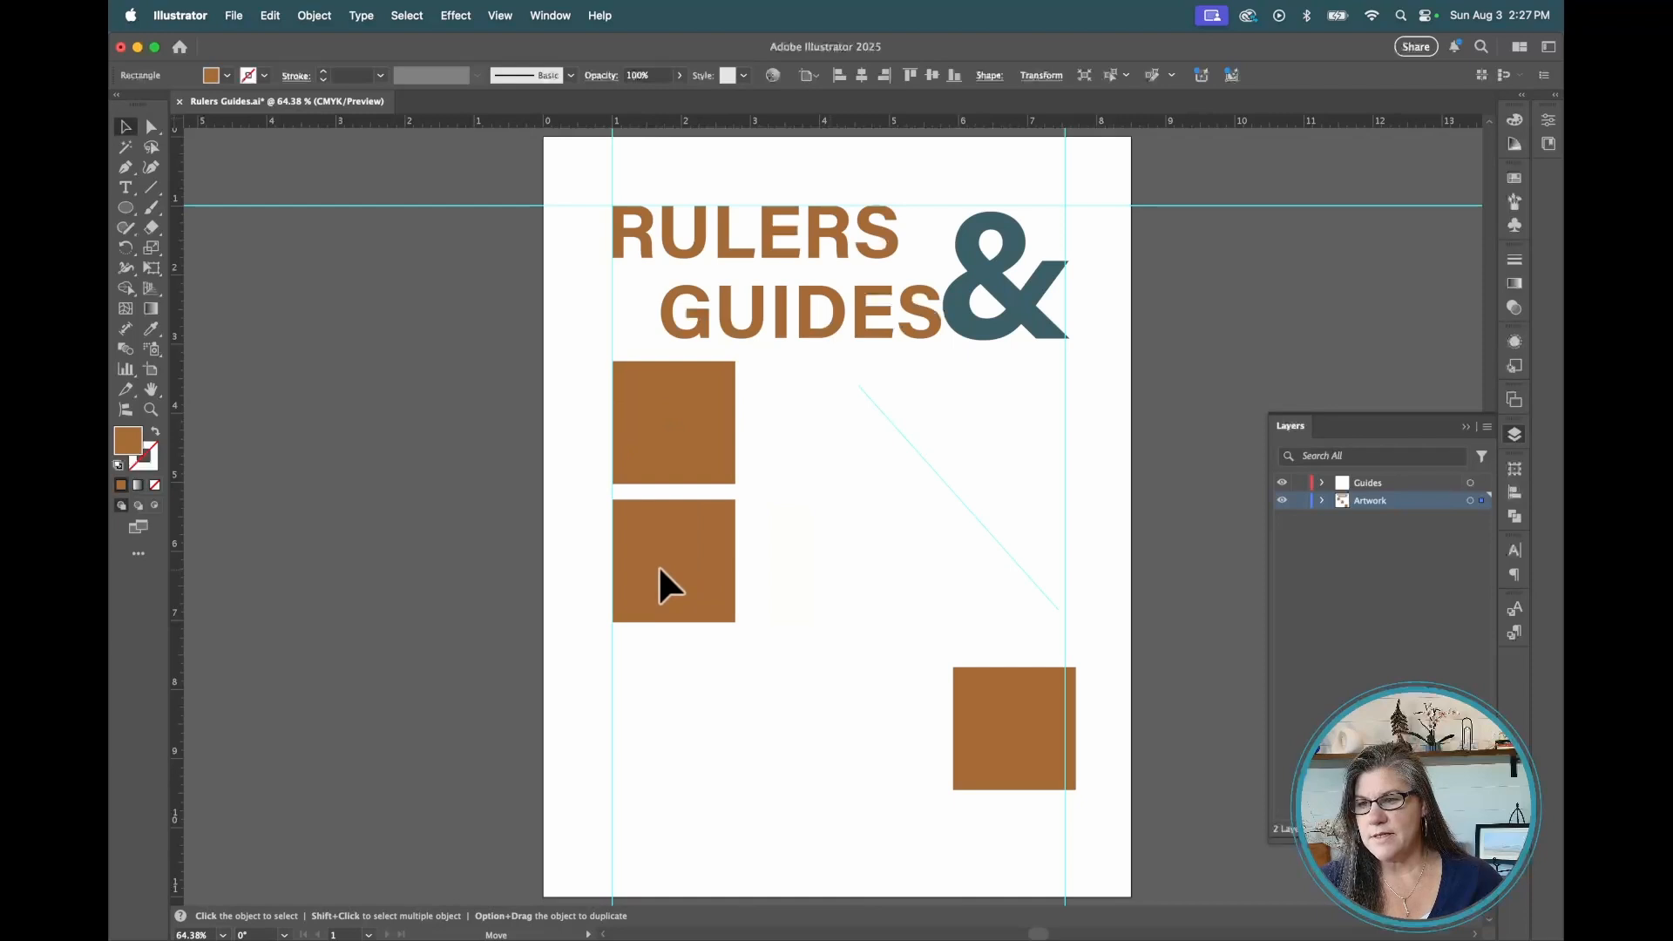
click(659, 584)
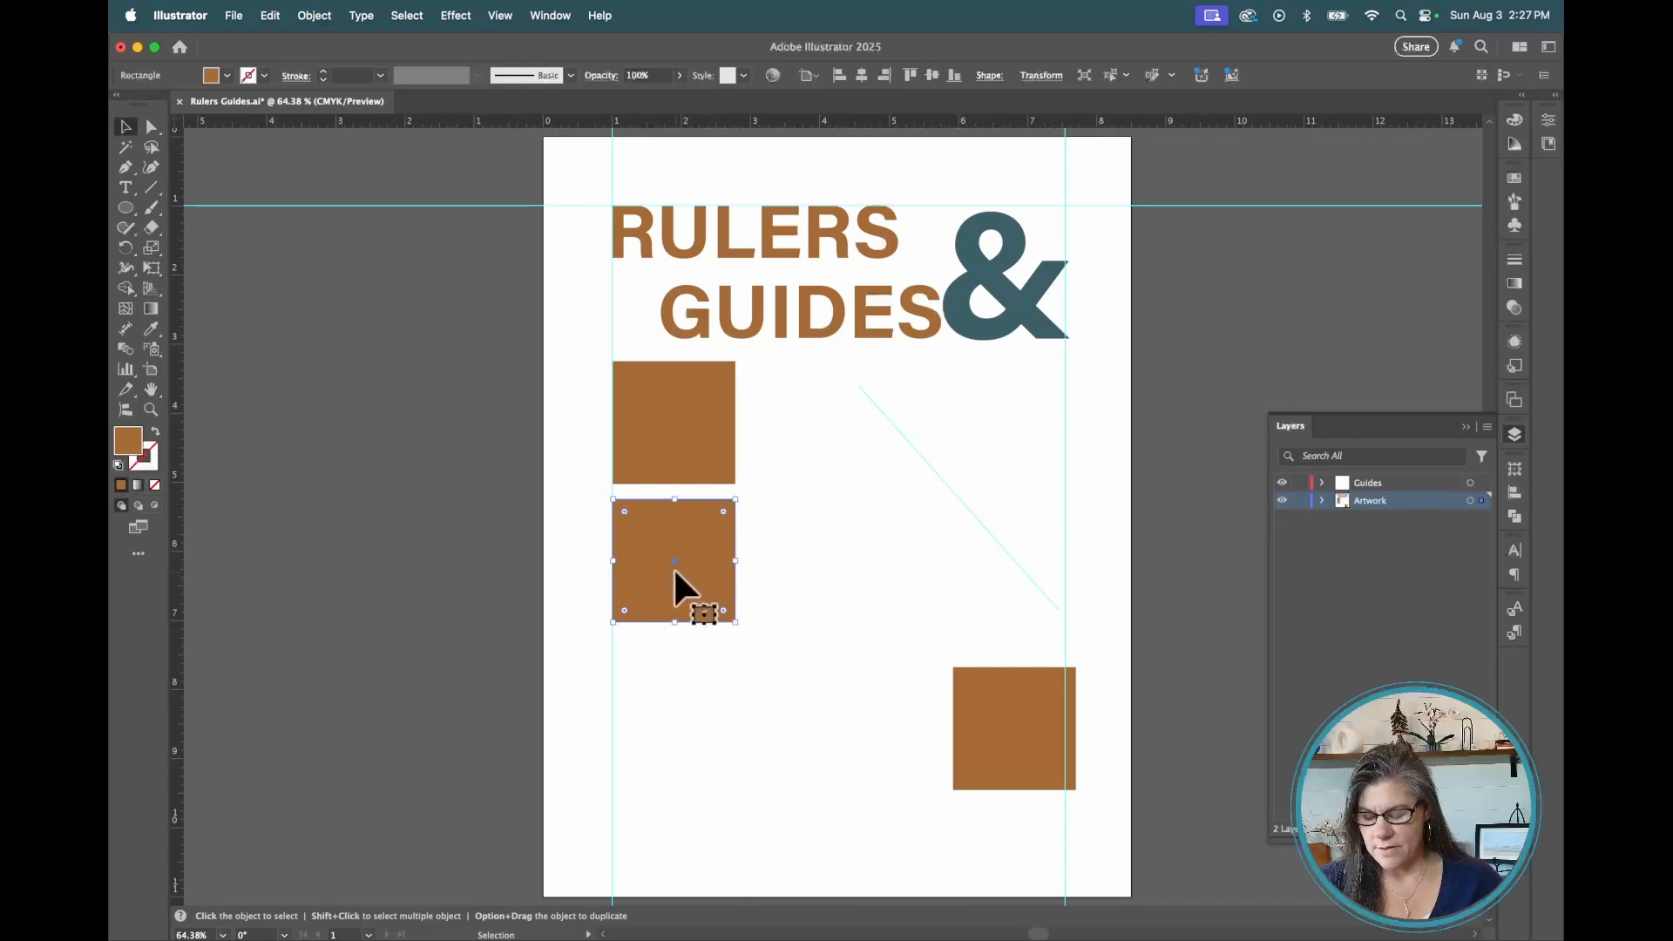
Hide all guides and then show them again
click(500, 16)
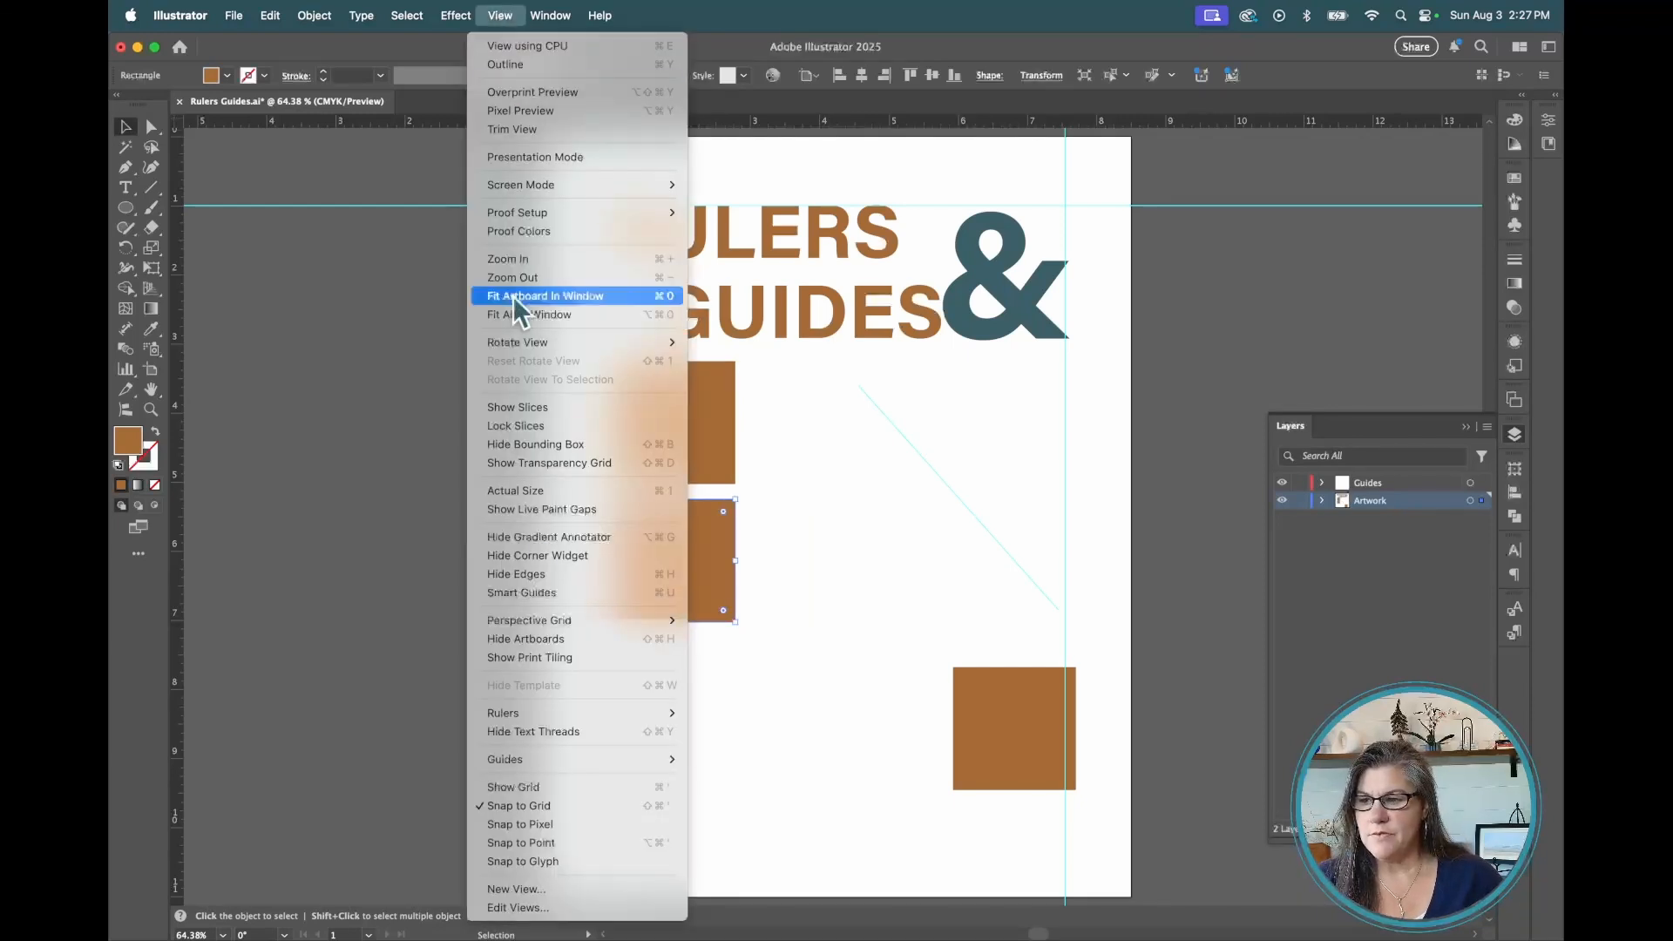
mouse_move(665, 759)
click(764, 765)
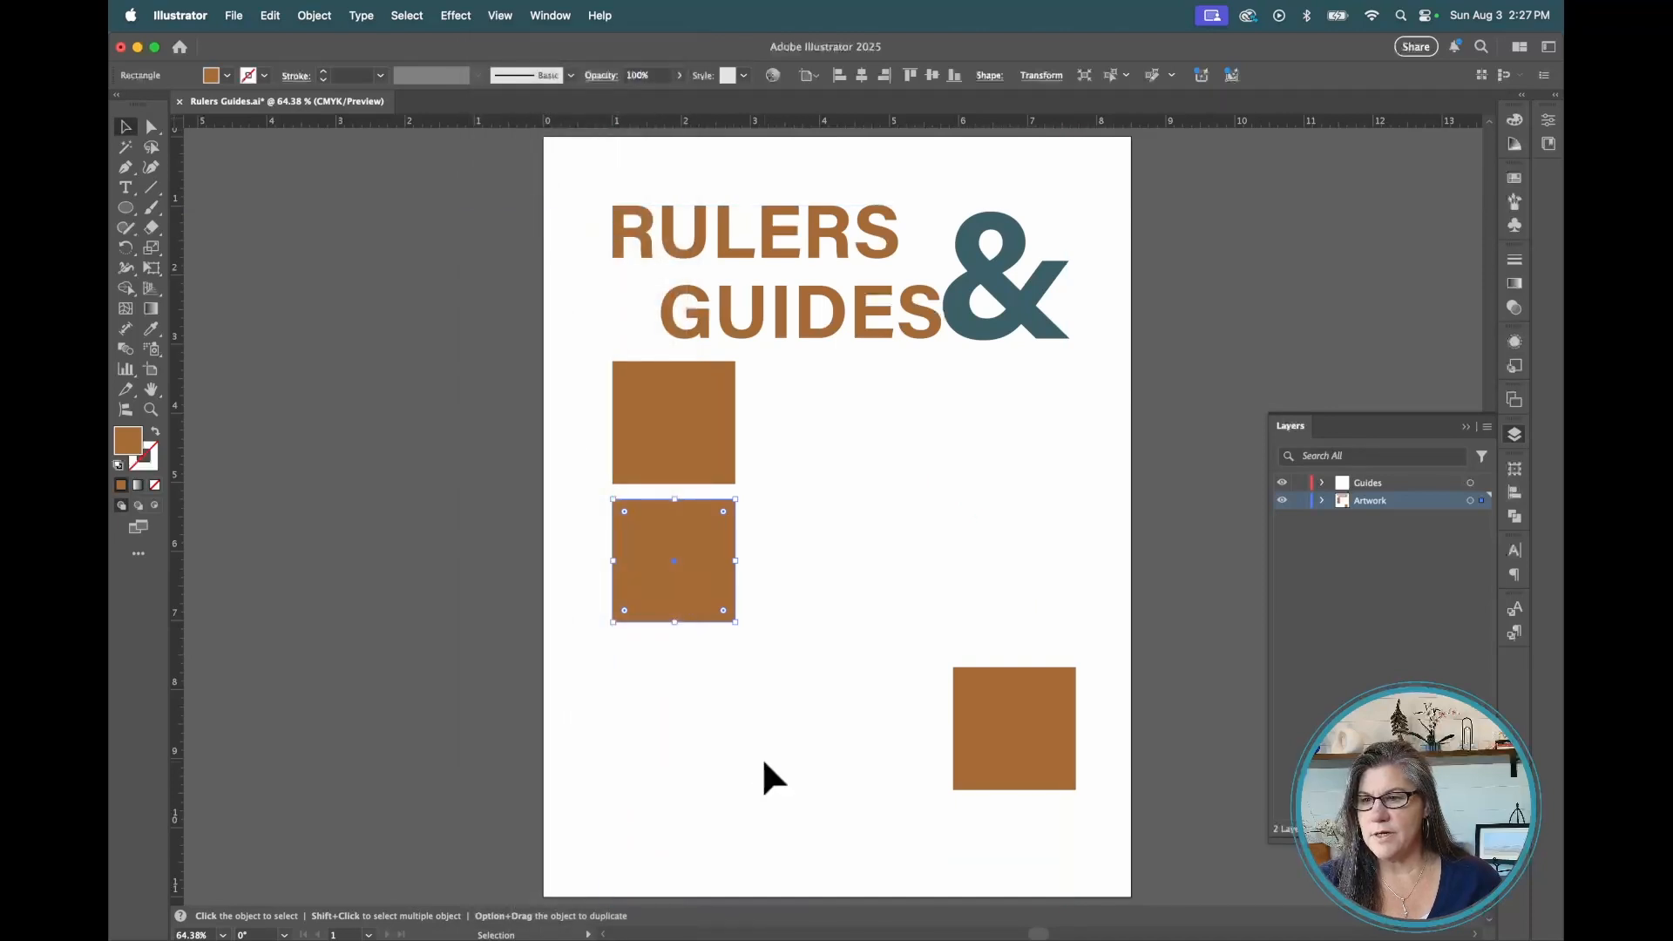
click(500, 16)
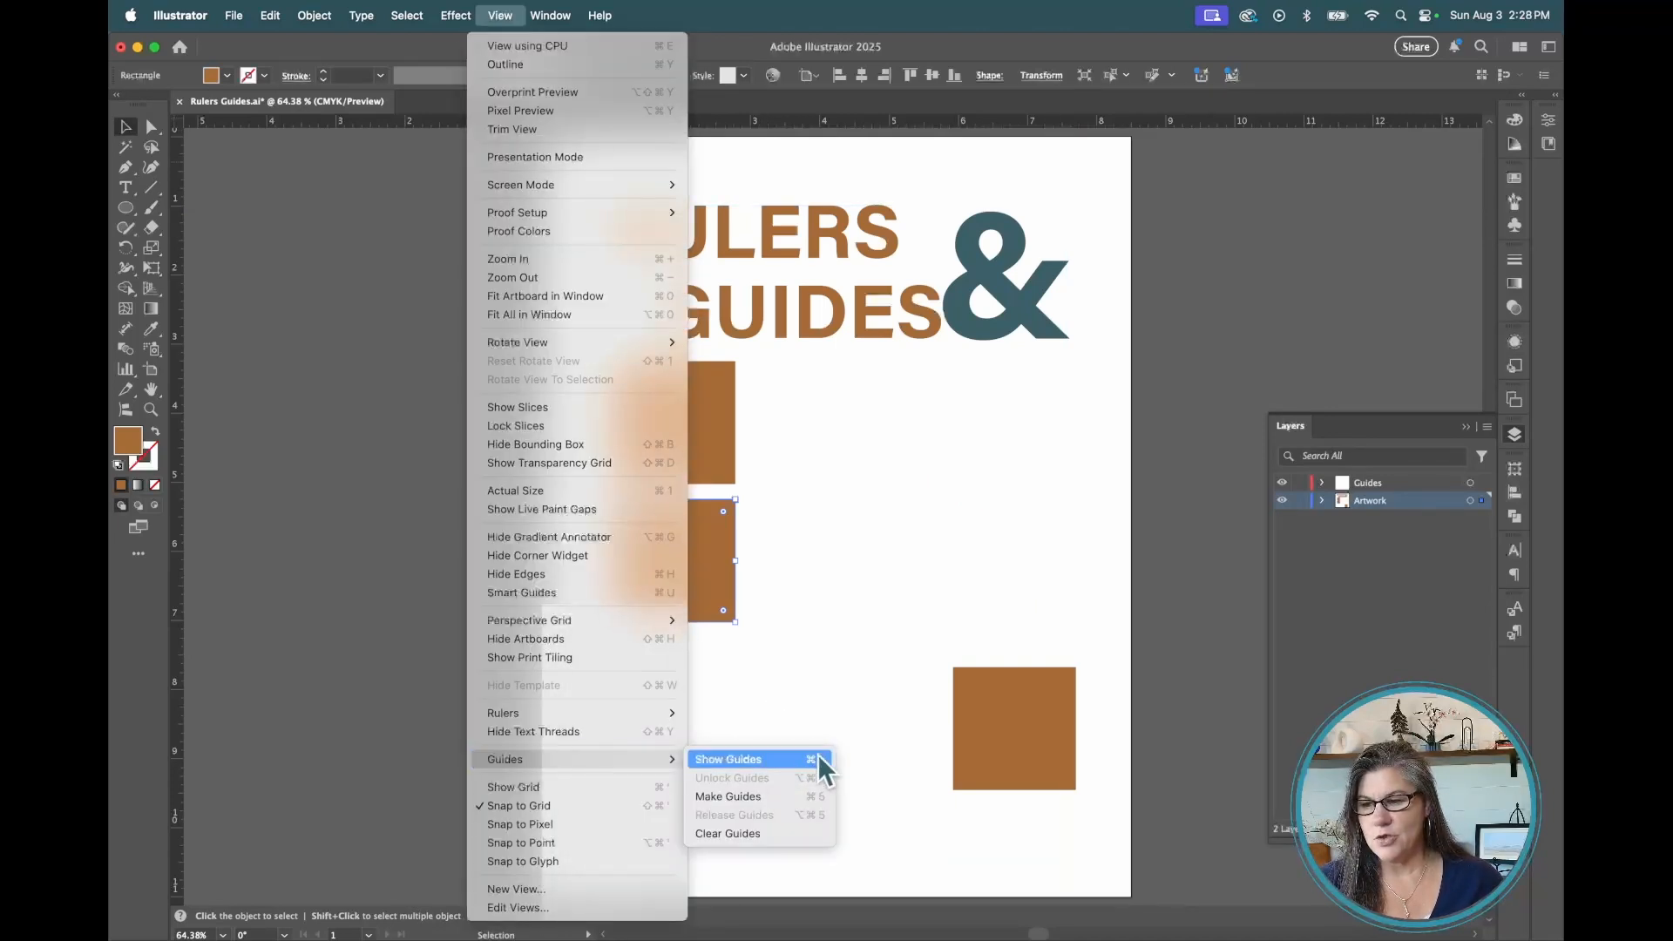
click(757, 758)
Explore the Guides submenu commands for the guides on the Guides layer
click(500, 16)
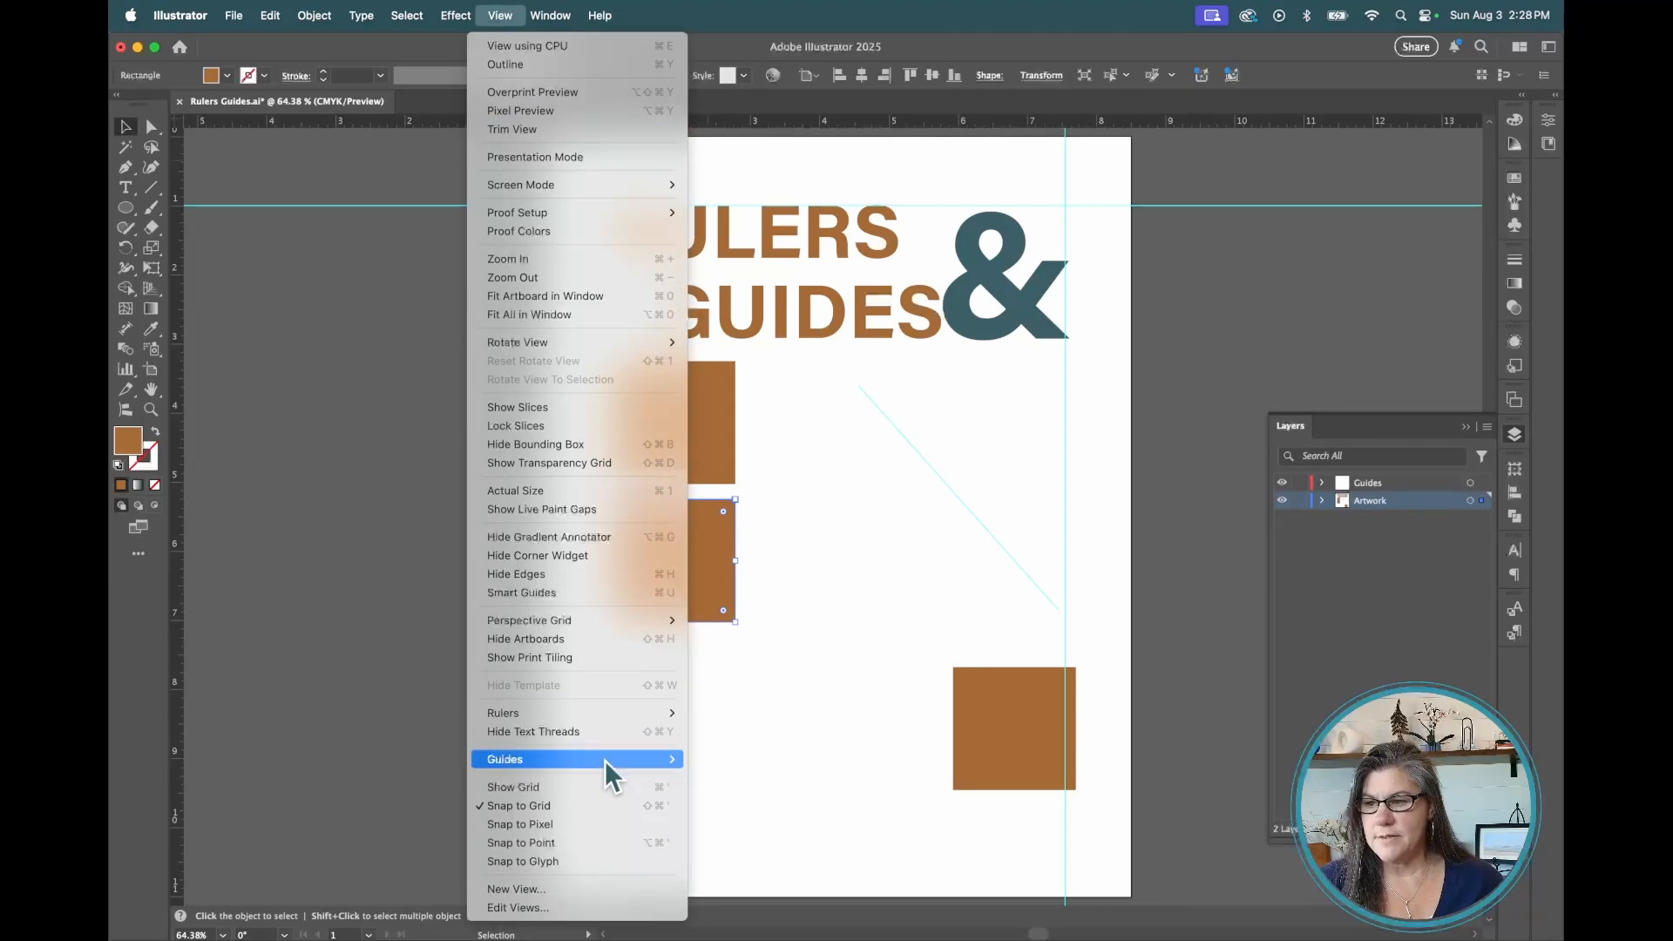
mouse_move(605, 760)
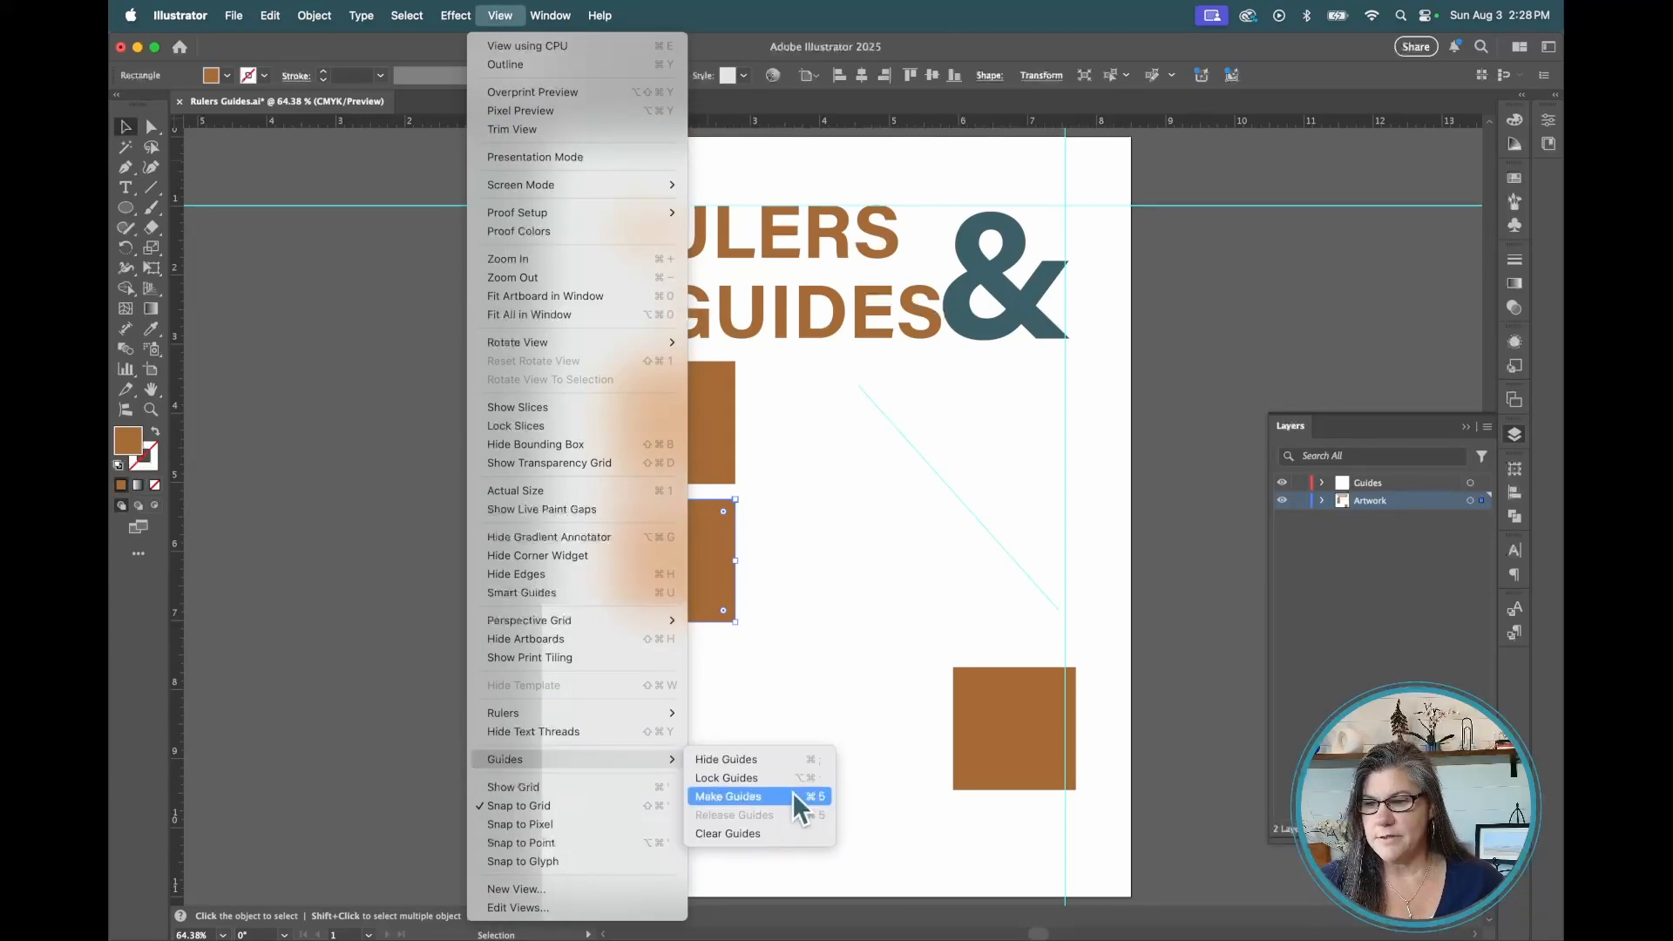
click(719, 835)
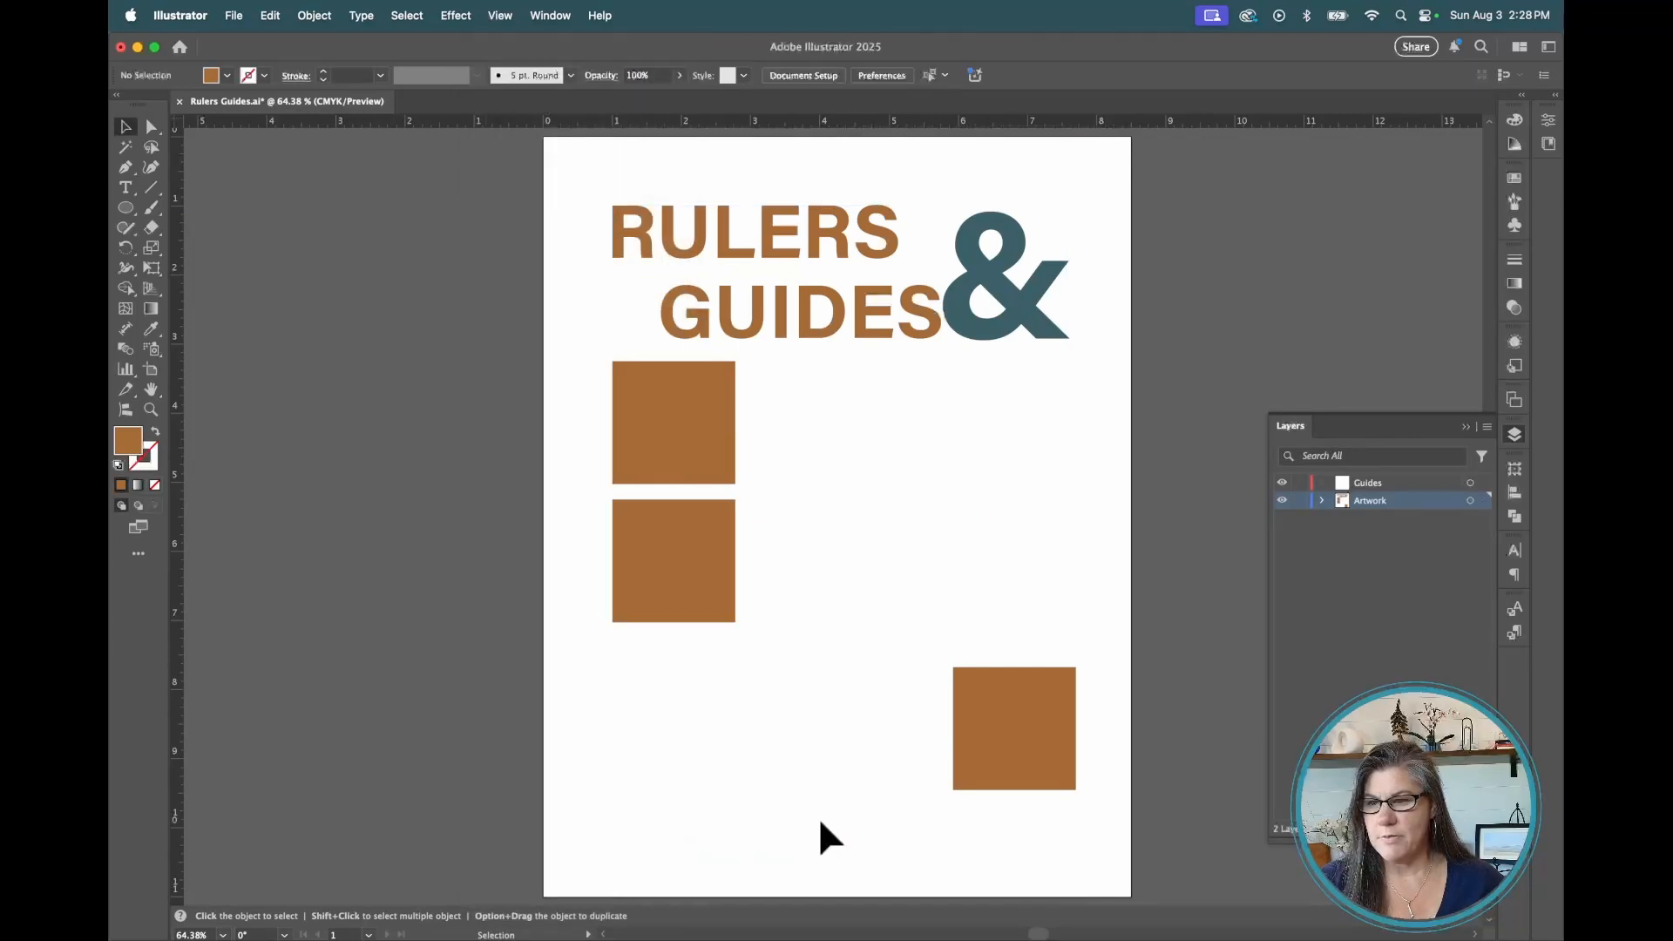
click(1282, 483)
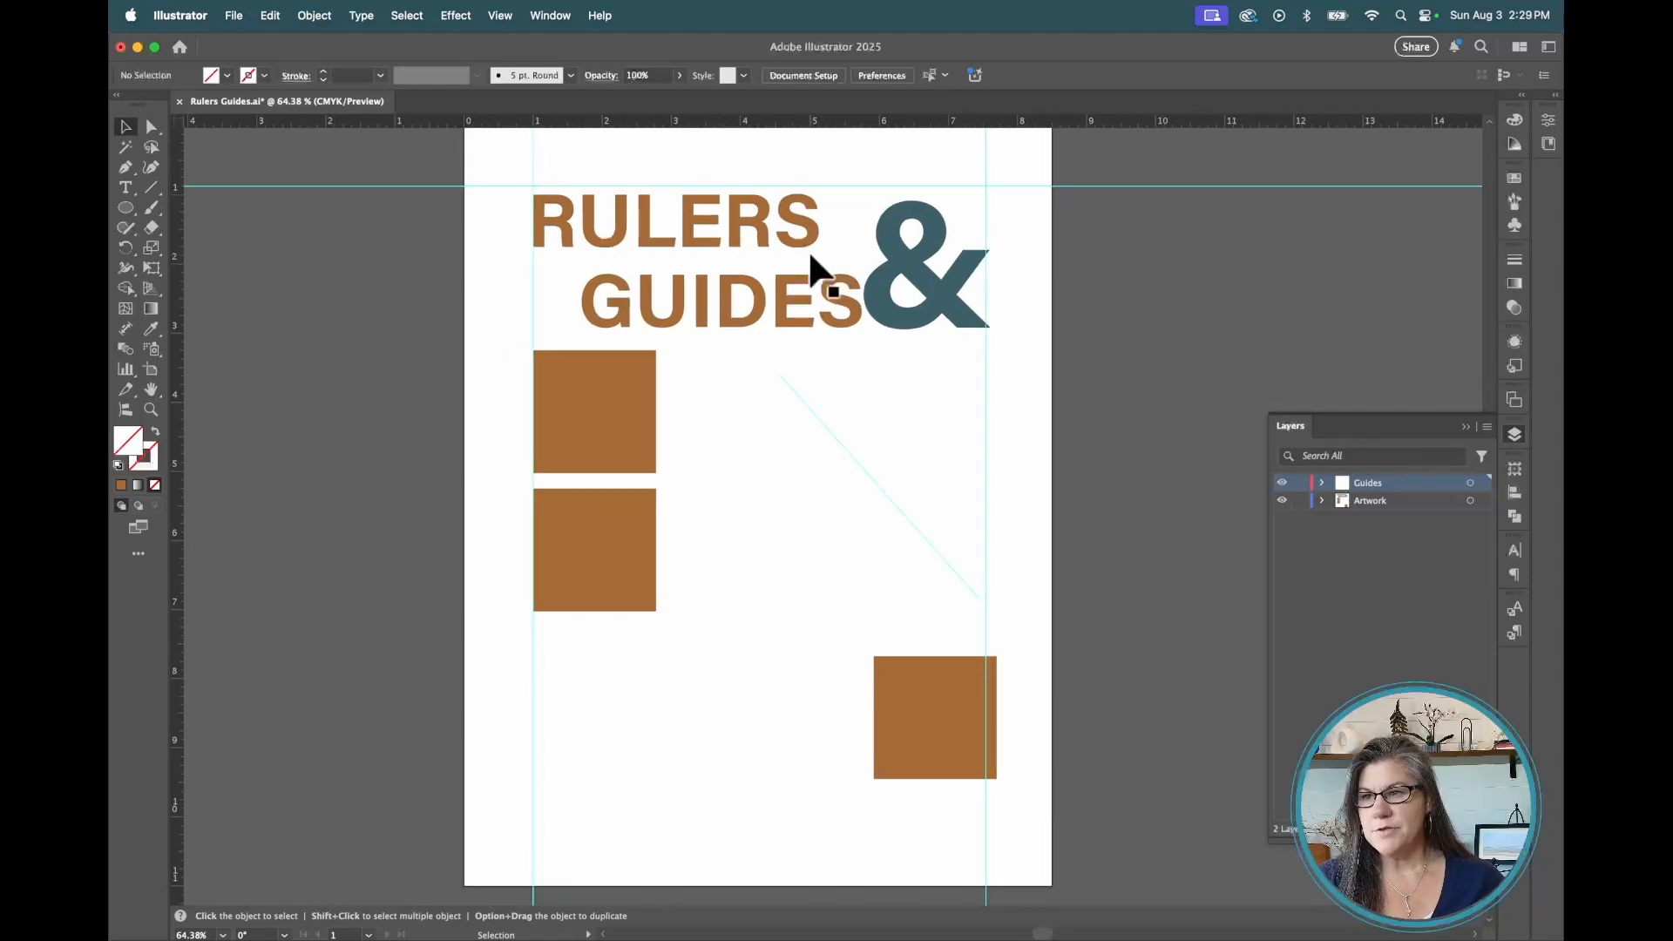
Zoom in on the top of the RULERS heading and select the top horizontal guide
click(151, 409)
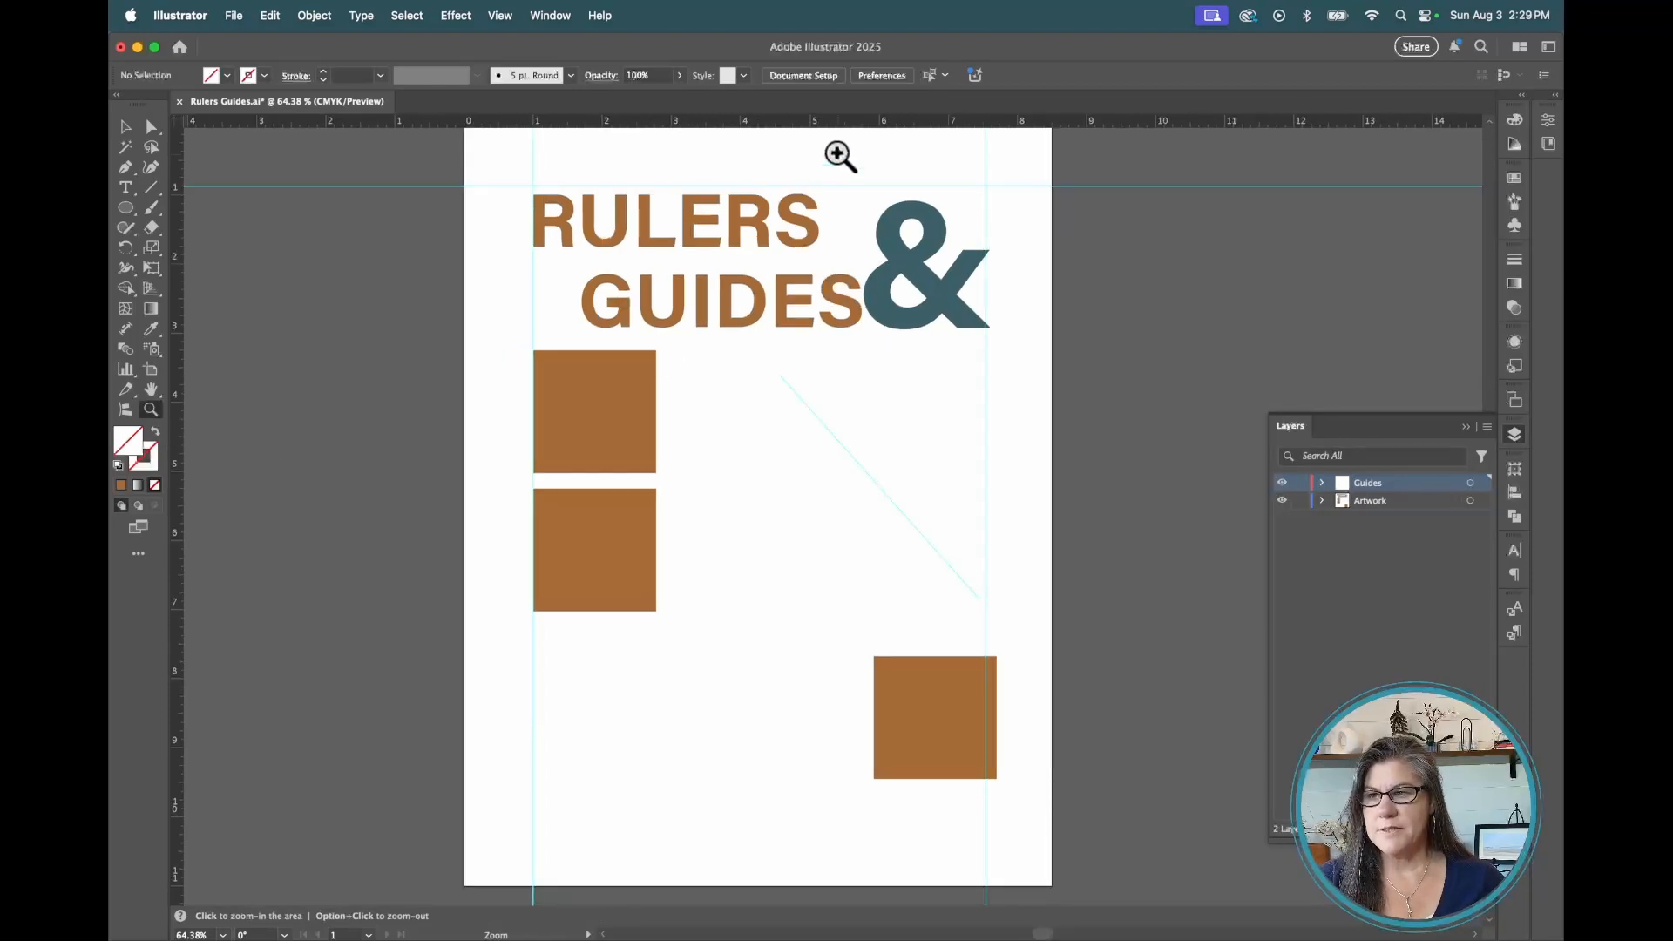
drag(840, 154, 1310, 403)
drag(754, 287, 882, 362)
key(v)
drag(892, 241, 909, 282)
Turn off Snap to Grid and align the top horizontal guide with the top edge of the RULERS letters
click(499, 15)
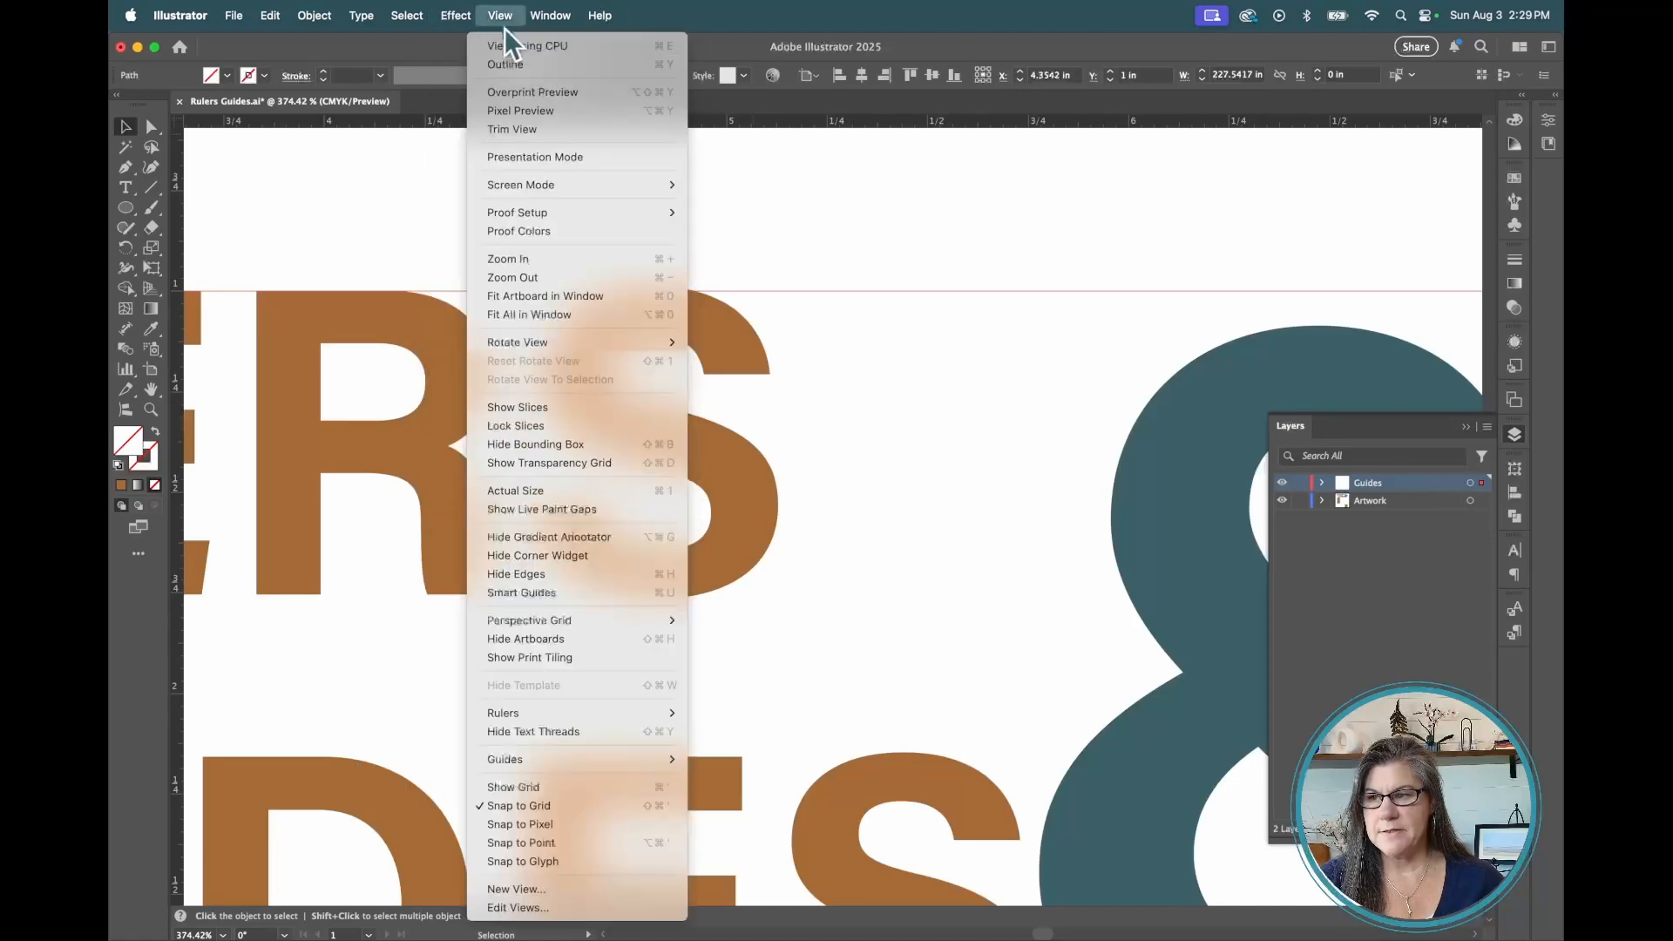
click(604, 803)
drag(927, 292, 651, 287)
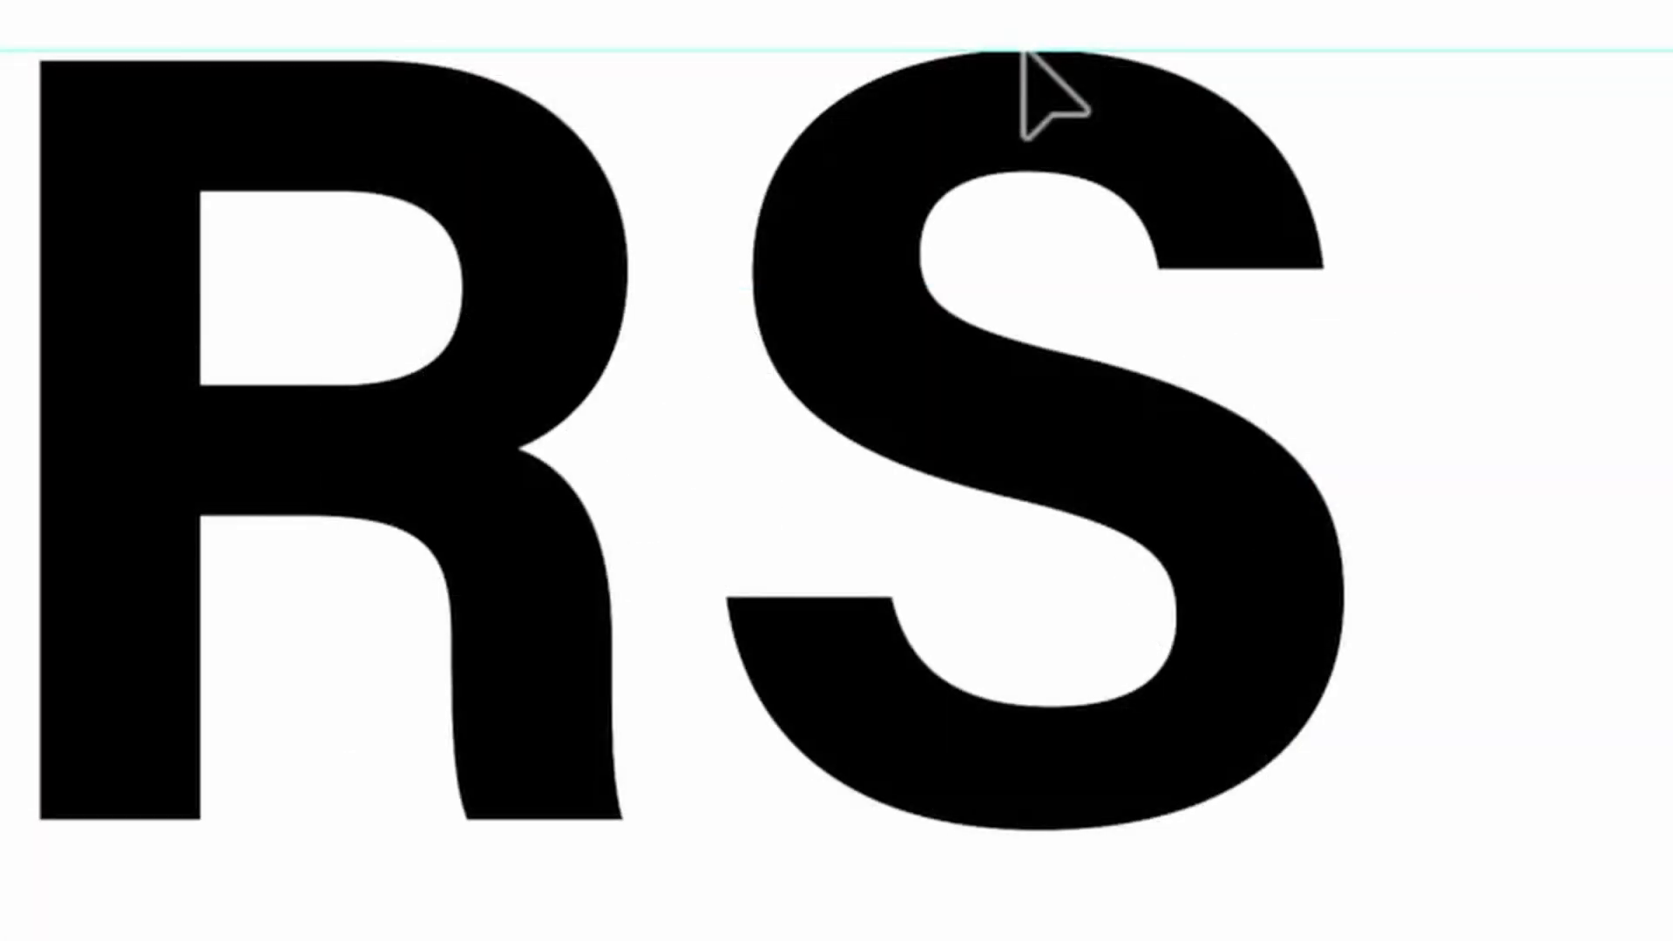
drag(1024, 52, 695, 65)
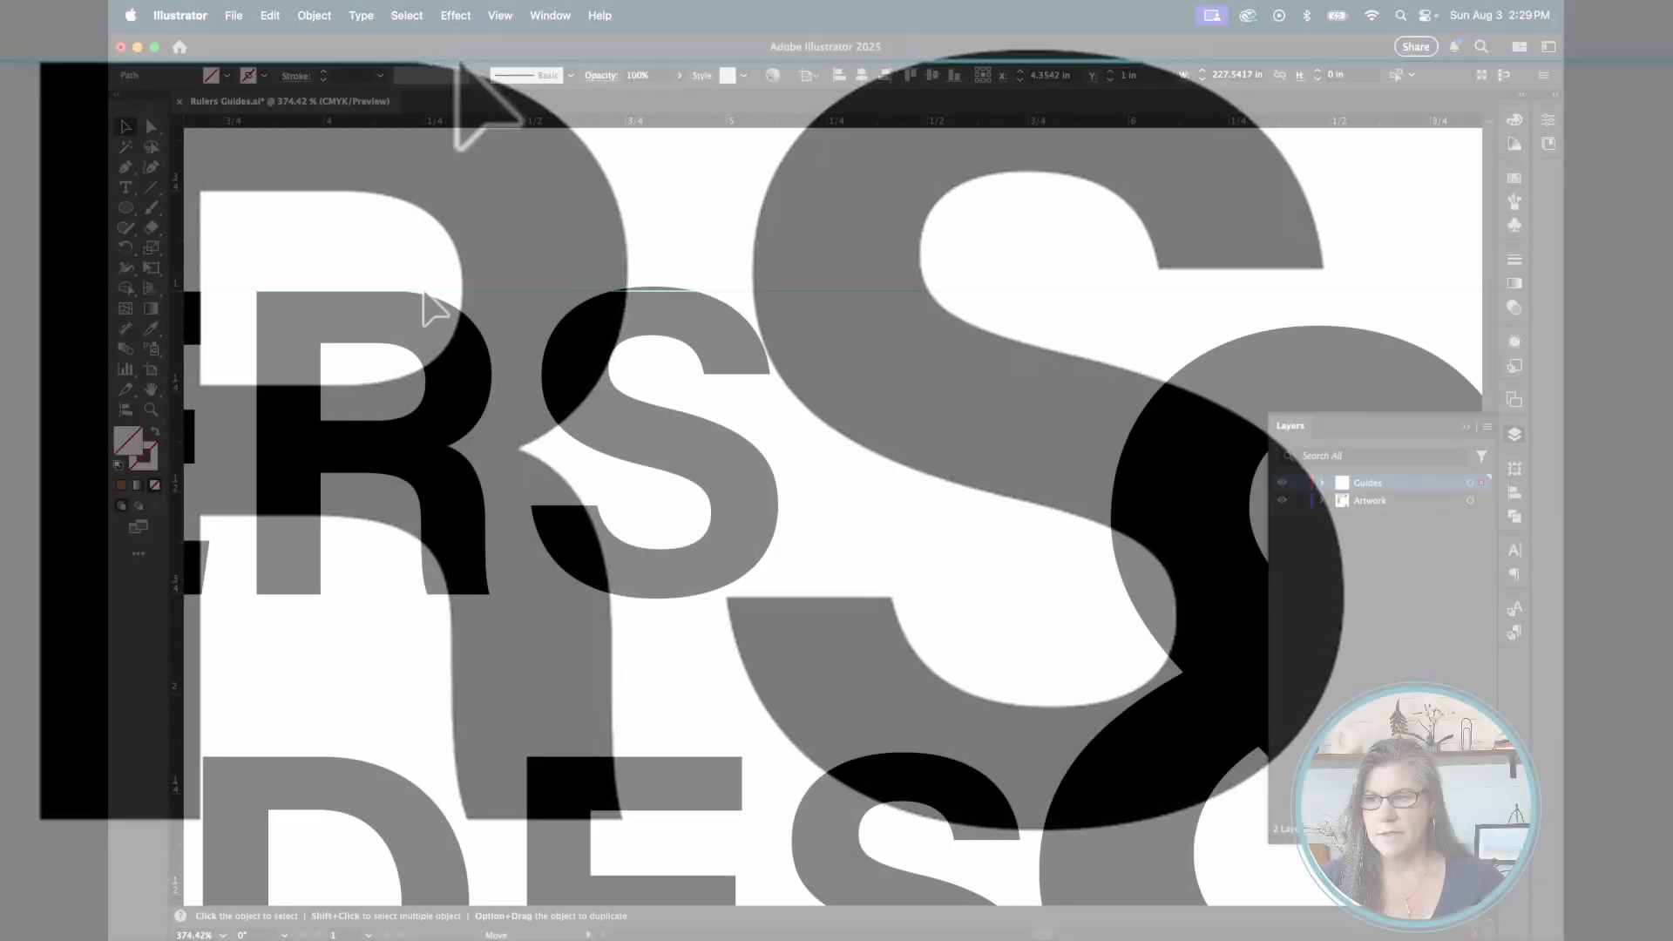
drag(424, 292, 352, 292)
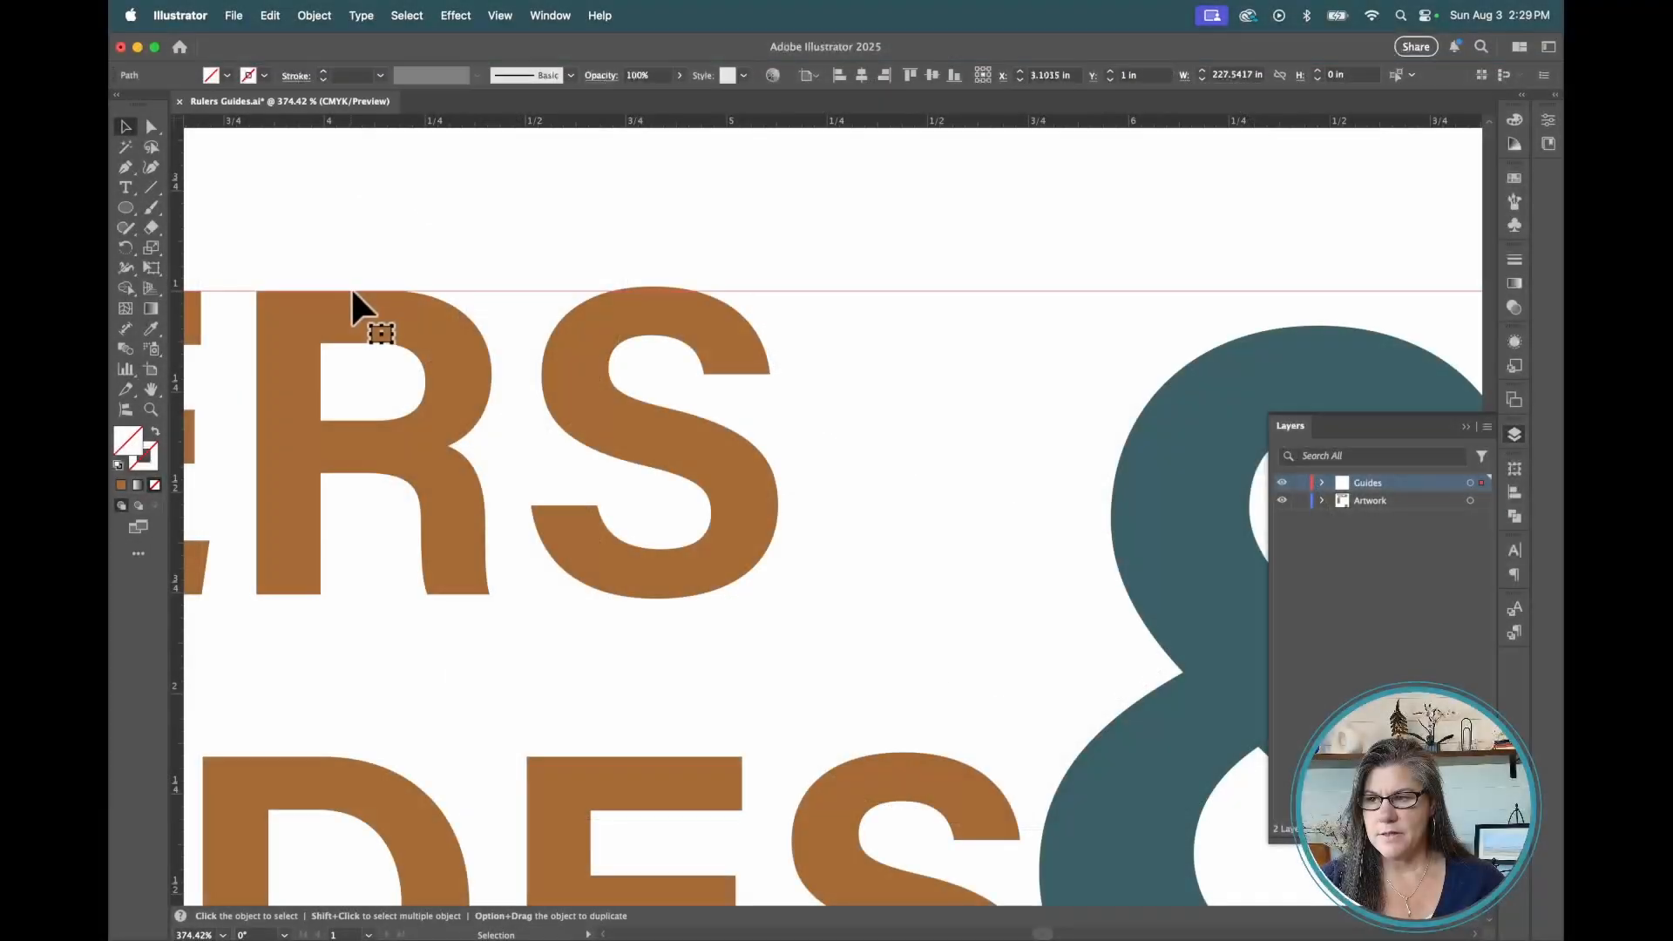
Scale the ampersand up and move it so its bottom rests on the horizontal guide below GUIDES, then fit the artboard
drag(1266, 355, 1264, 319)
scroll(1018, 372, right, 5)
scroll(1020, 384, down, 10)
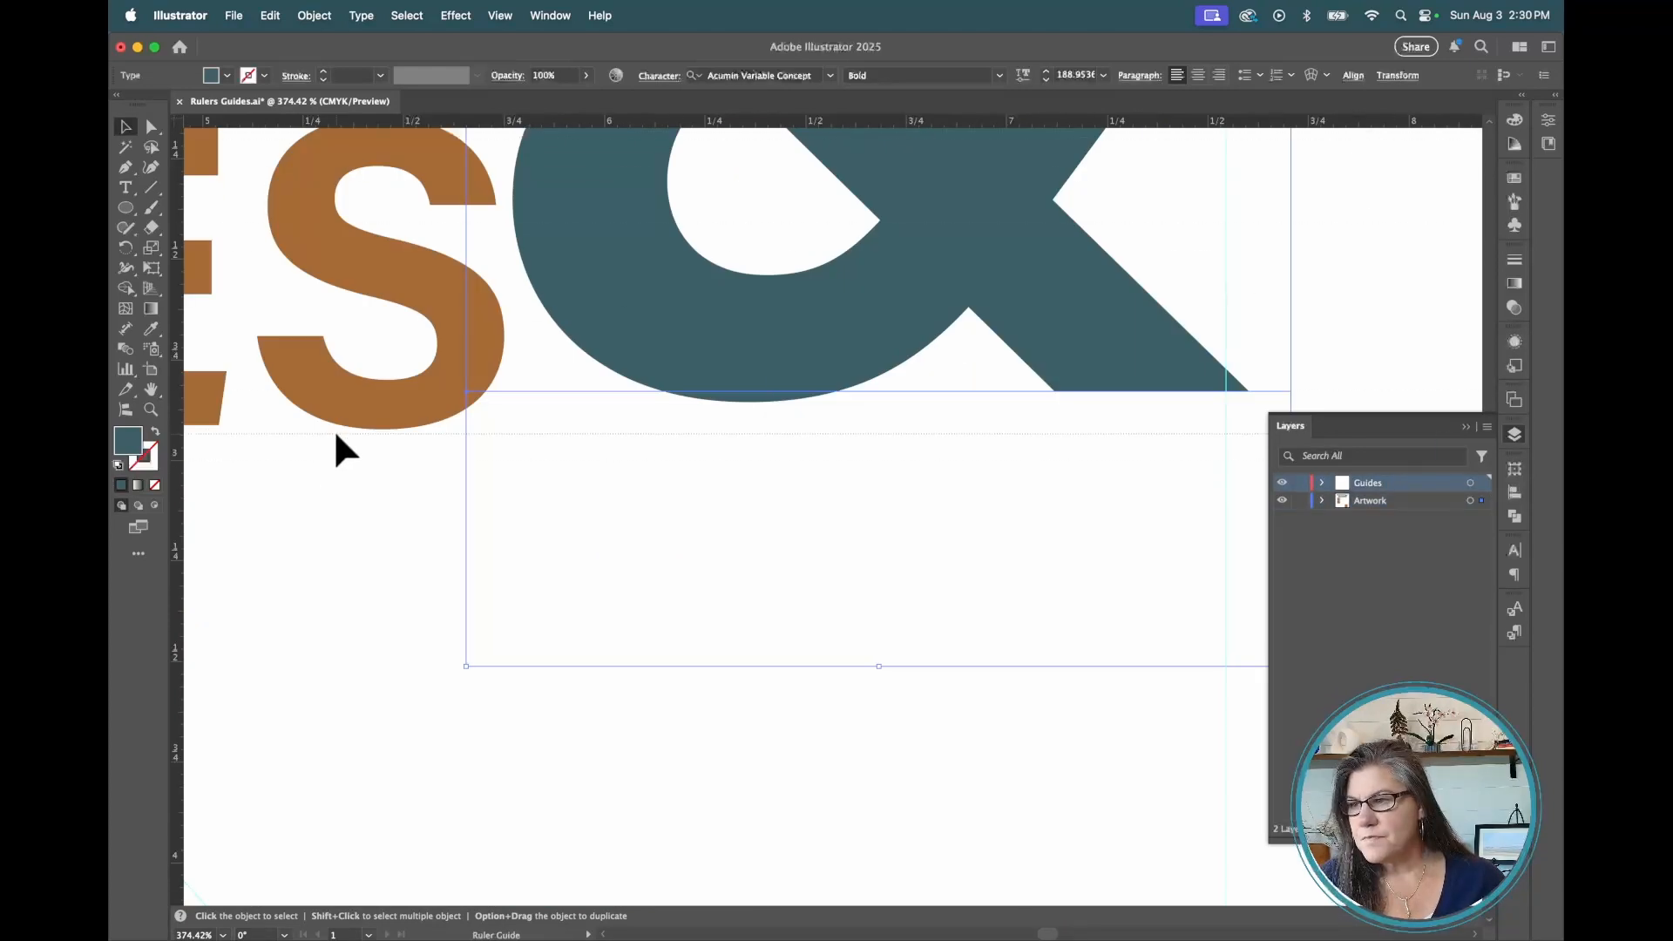
click(339, 426)
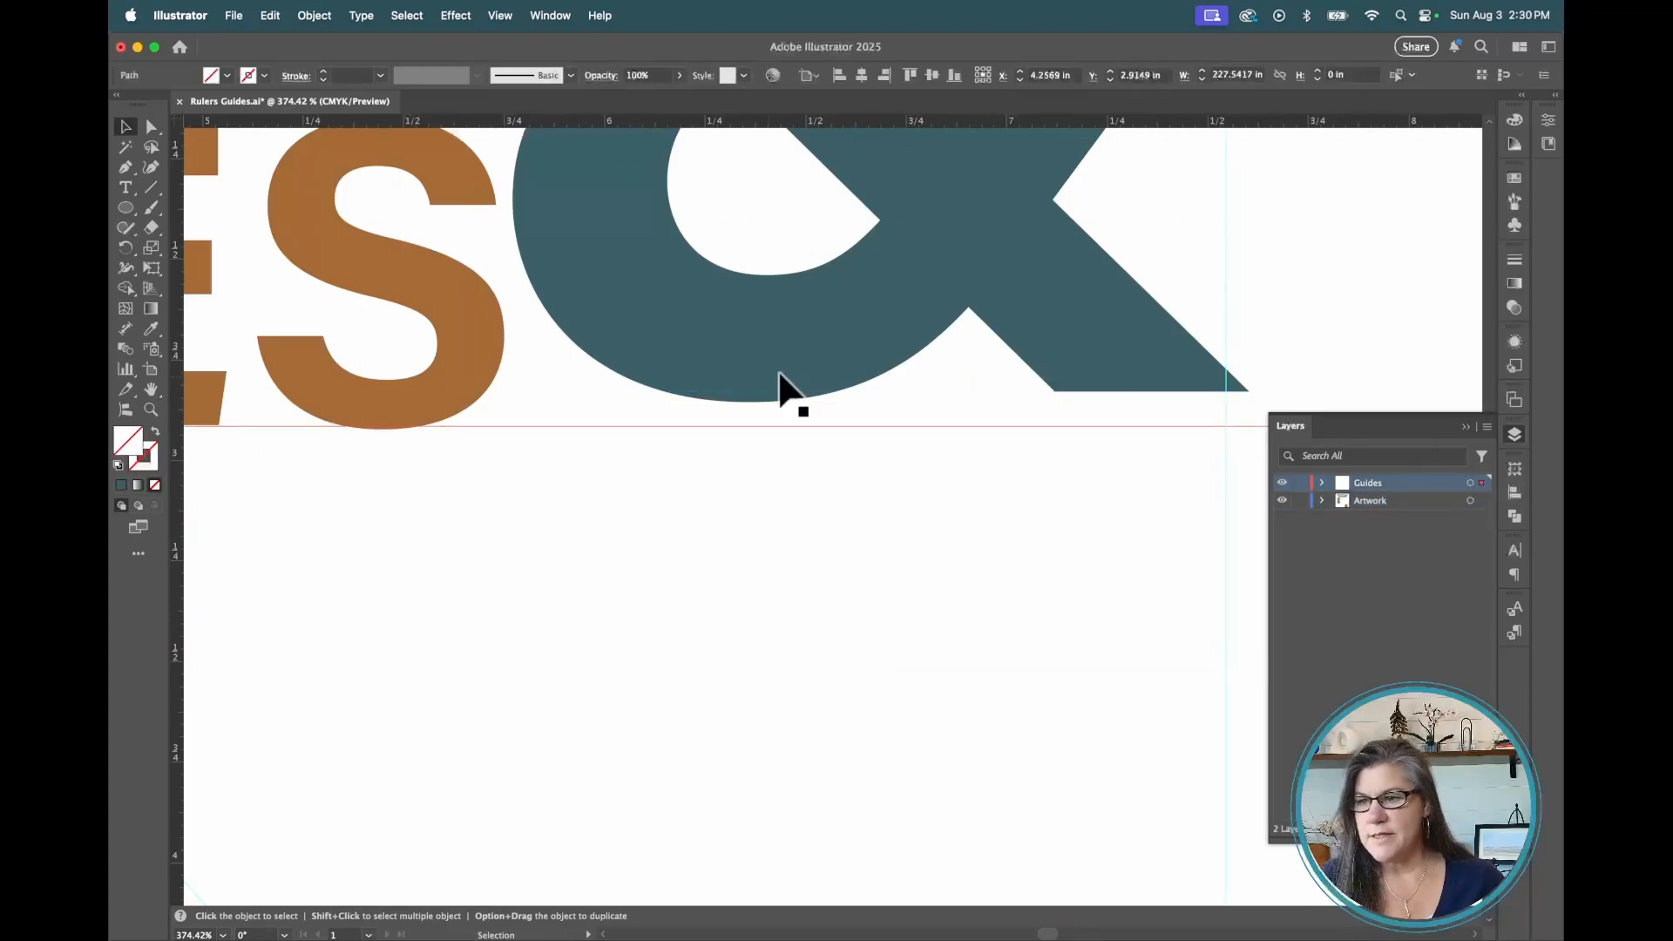
click(779, 373)
scroll(1029, 525, right, 5)
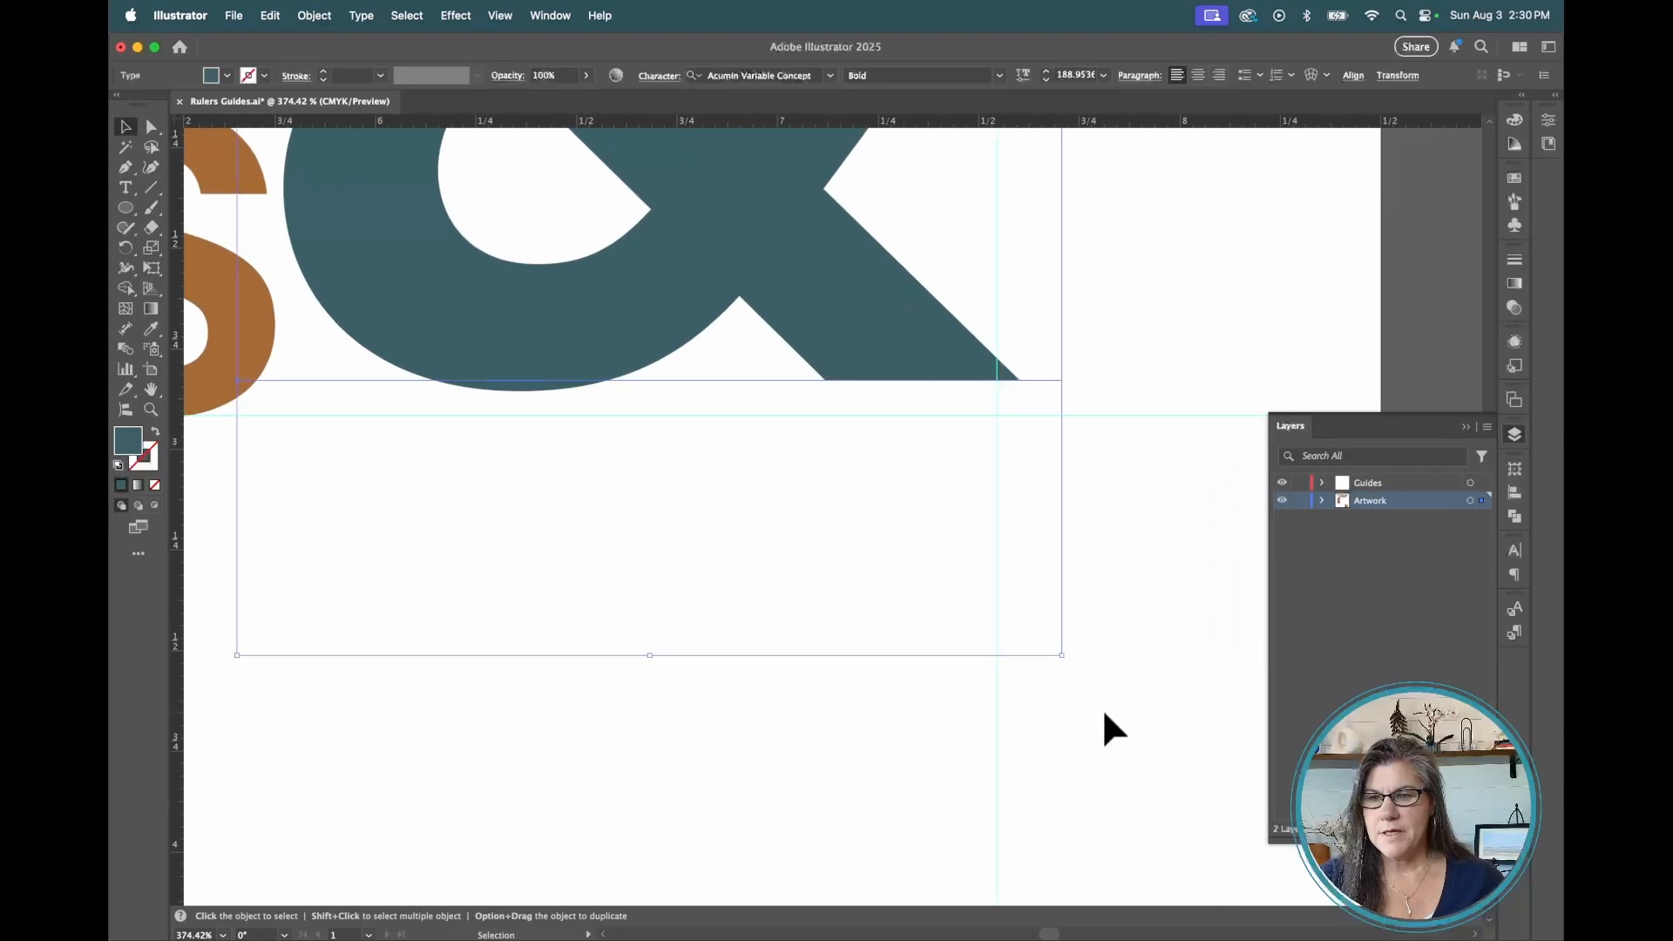
drag(1062, 655, 1139, 703)
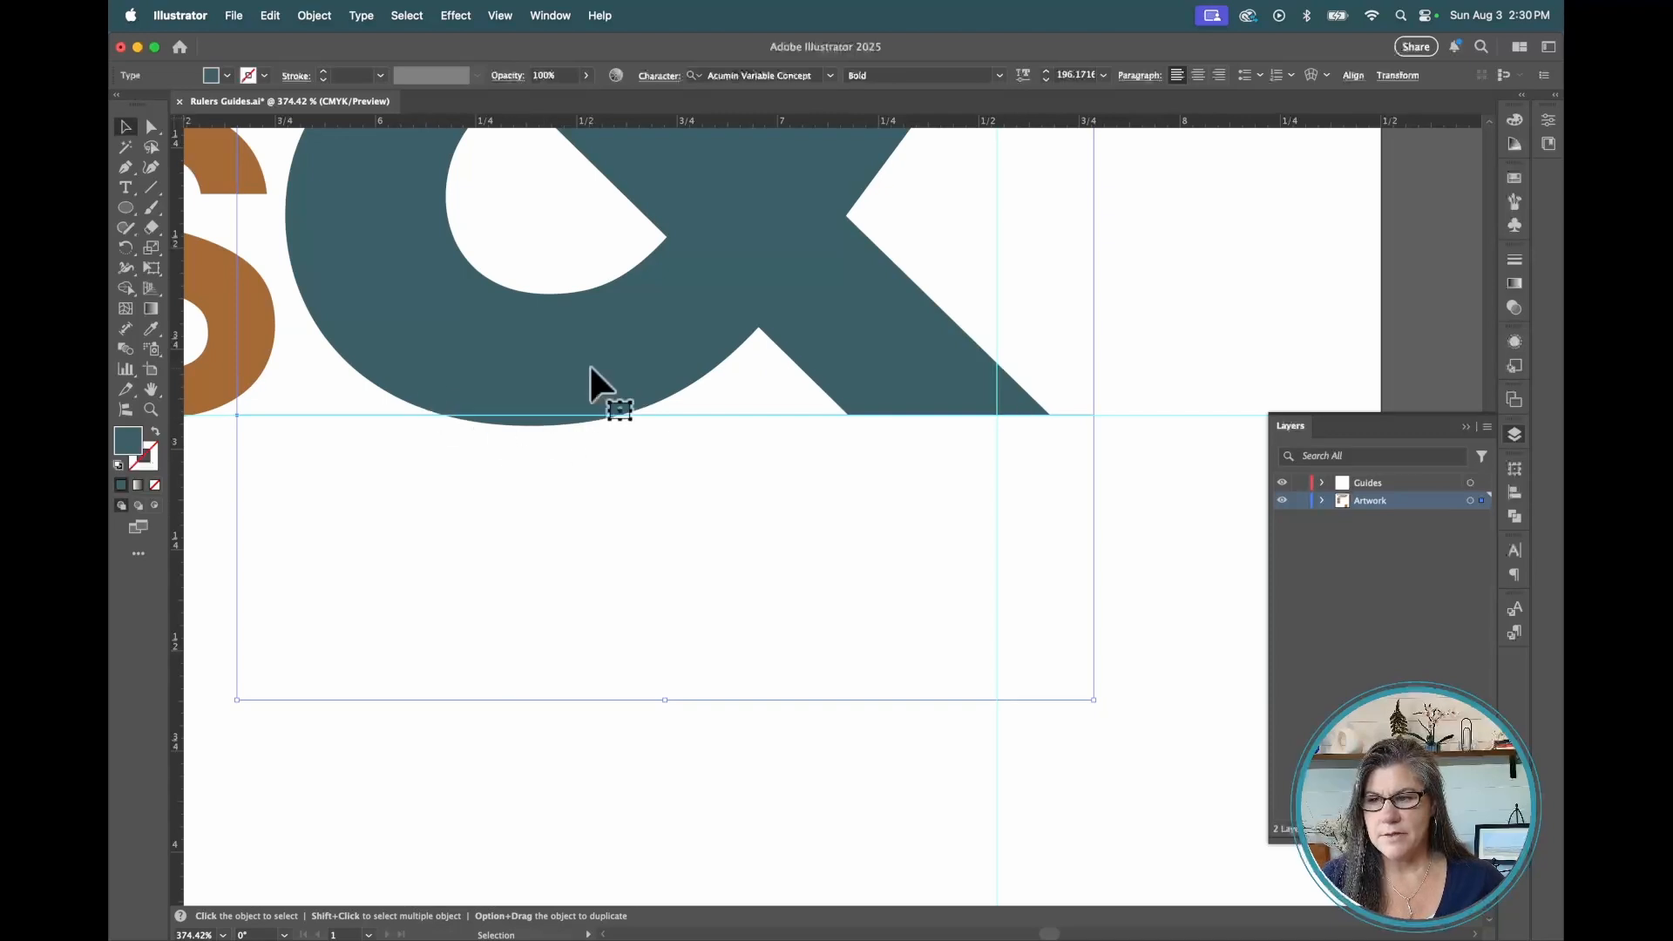
drag(590, 374, 635, 370)
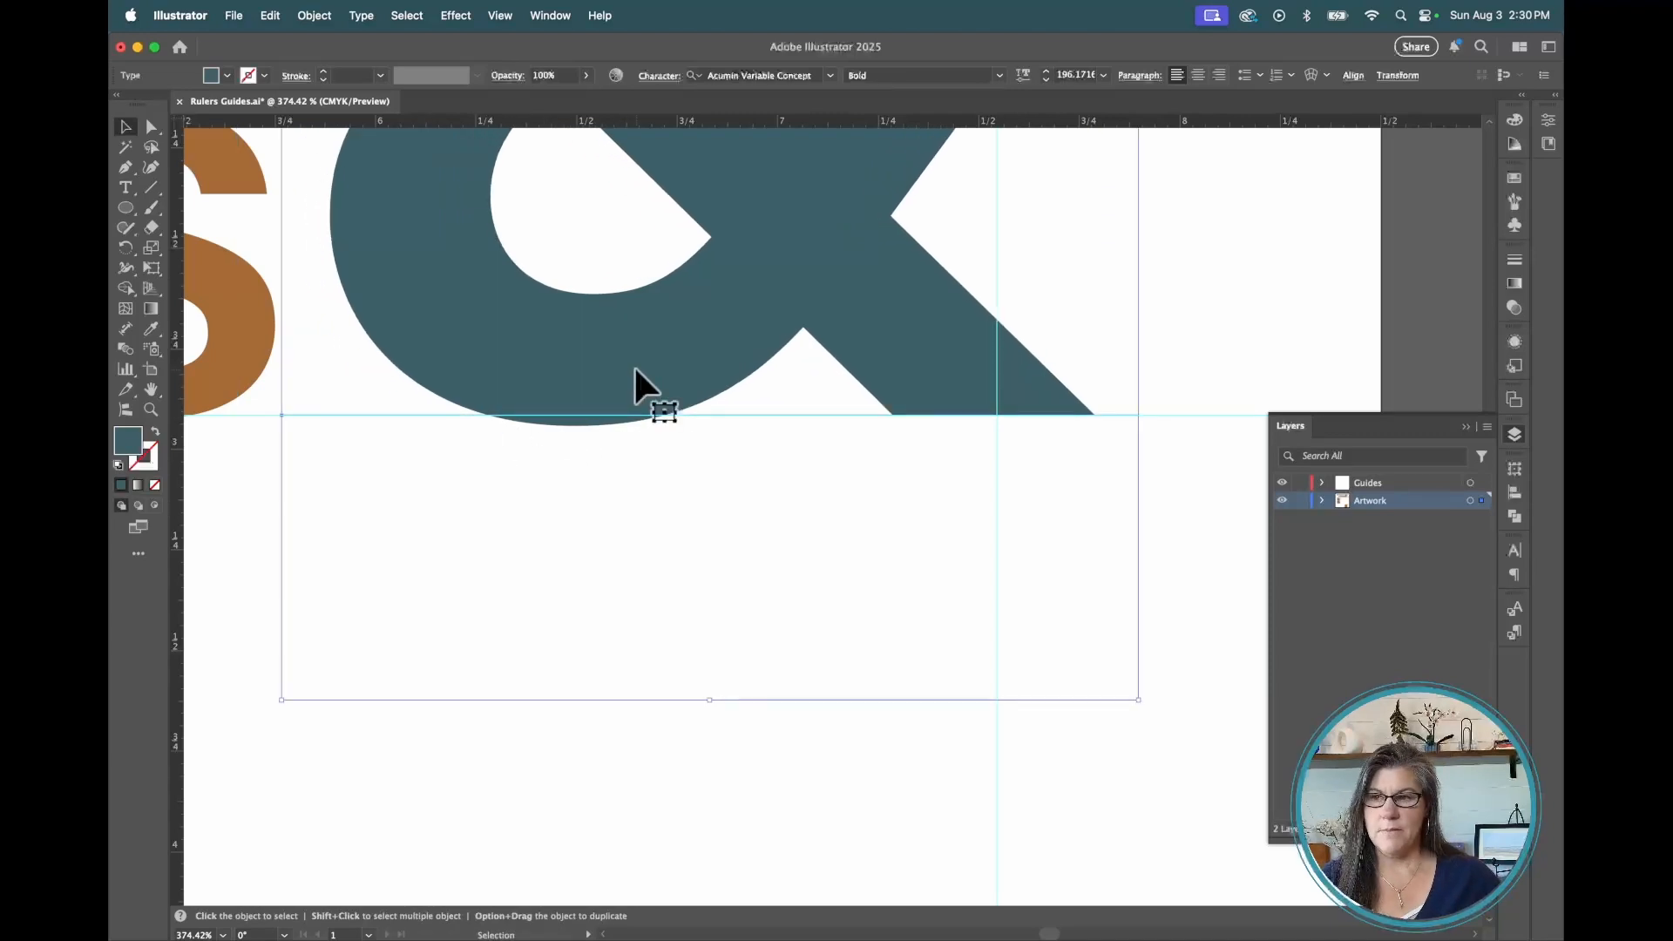
key(super+0)
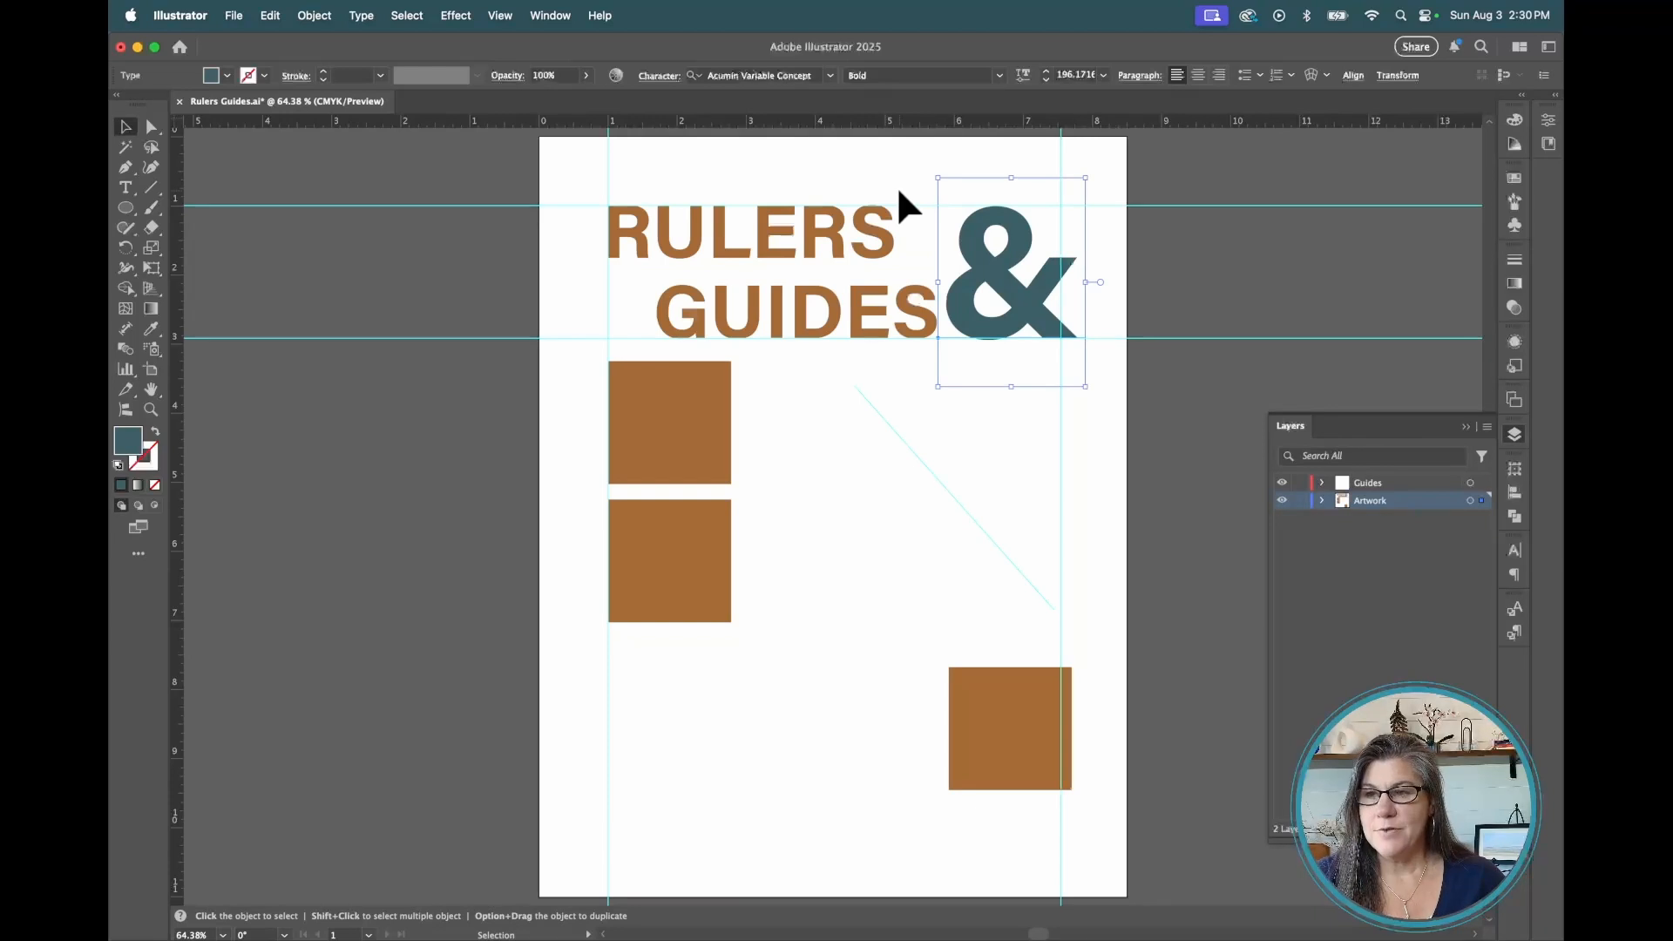